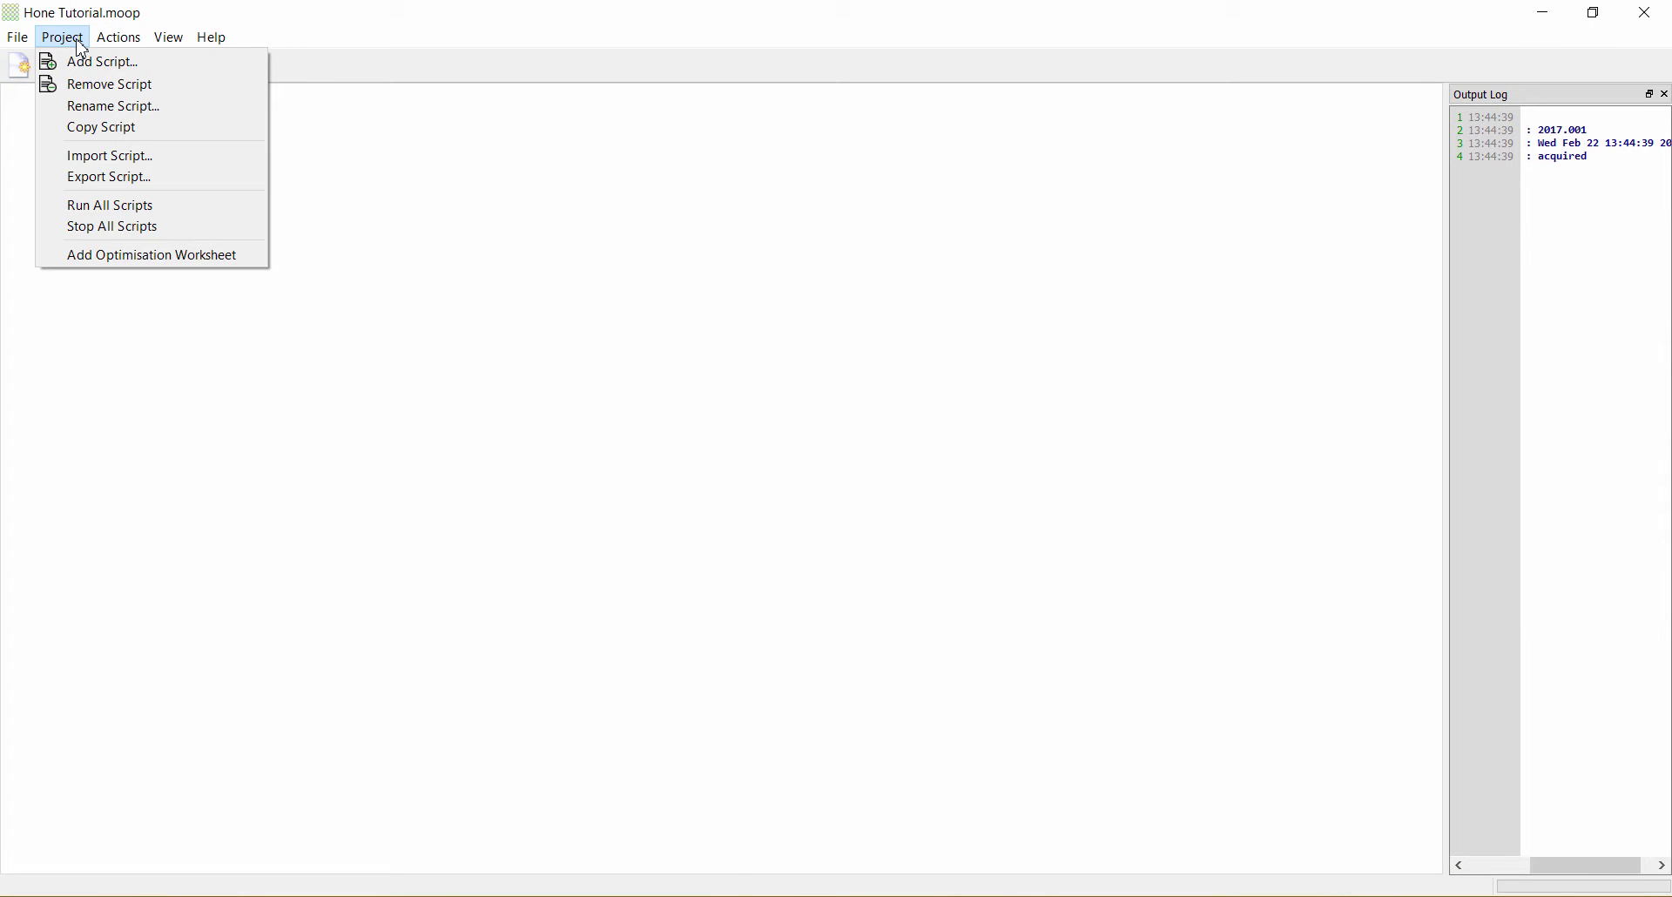
# Add an optimisation worksheet to the Hone Tutorial project via Project > Add Optimisation Worksheet.
pyautogui.click(126, 255)
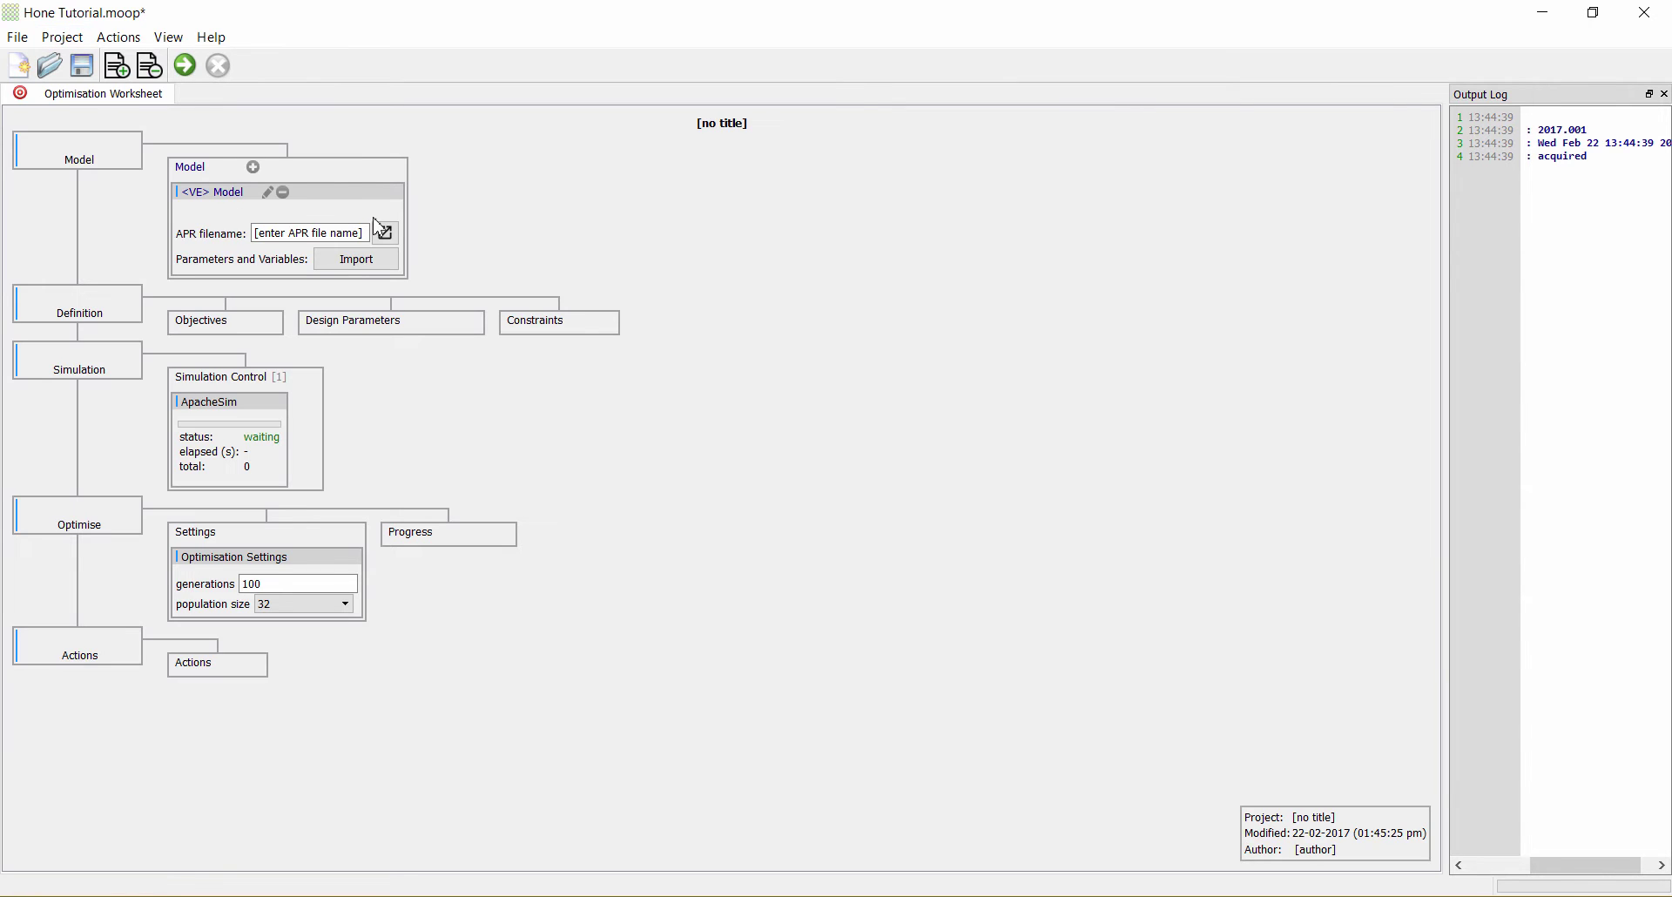
# Set TEST.apr as the worksheet model and import its cooling setpoint and lighting gain parameters.
pyautogui.click(384, 236)
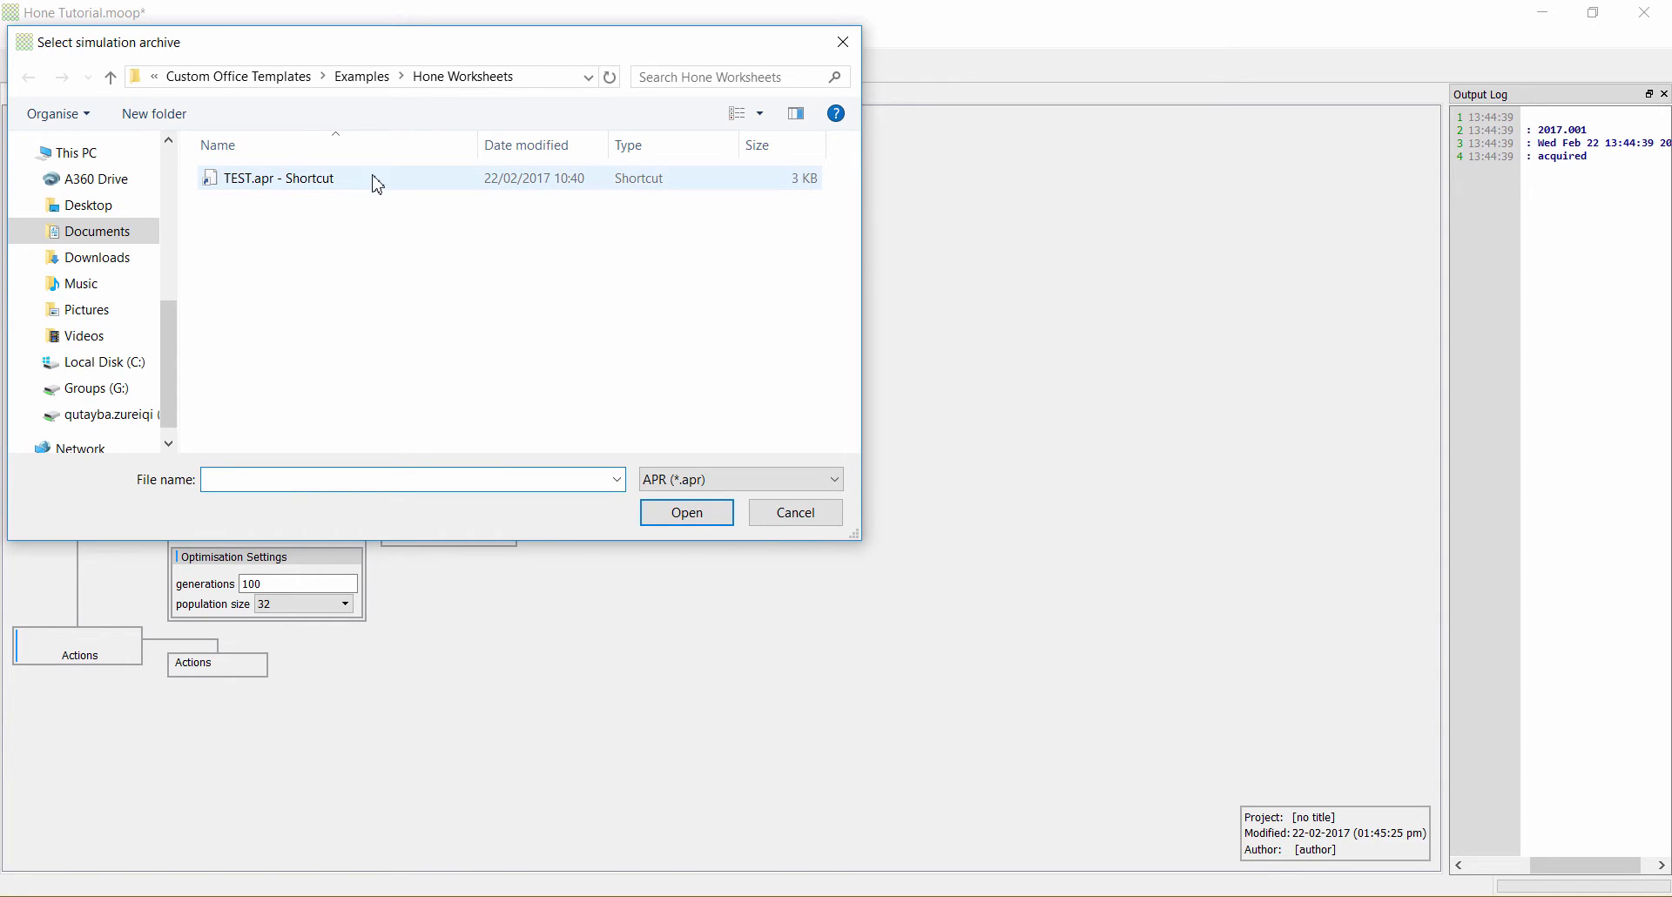
pyautogui.doubleClick(369, 178)
pyautogui.click(367, 259)
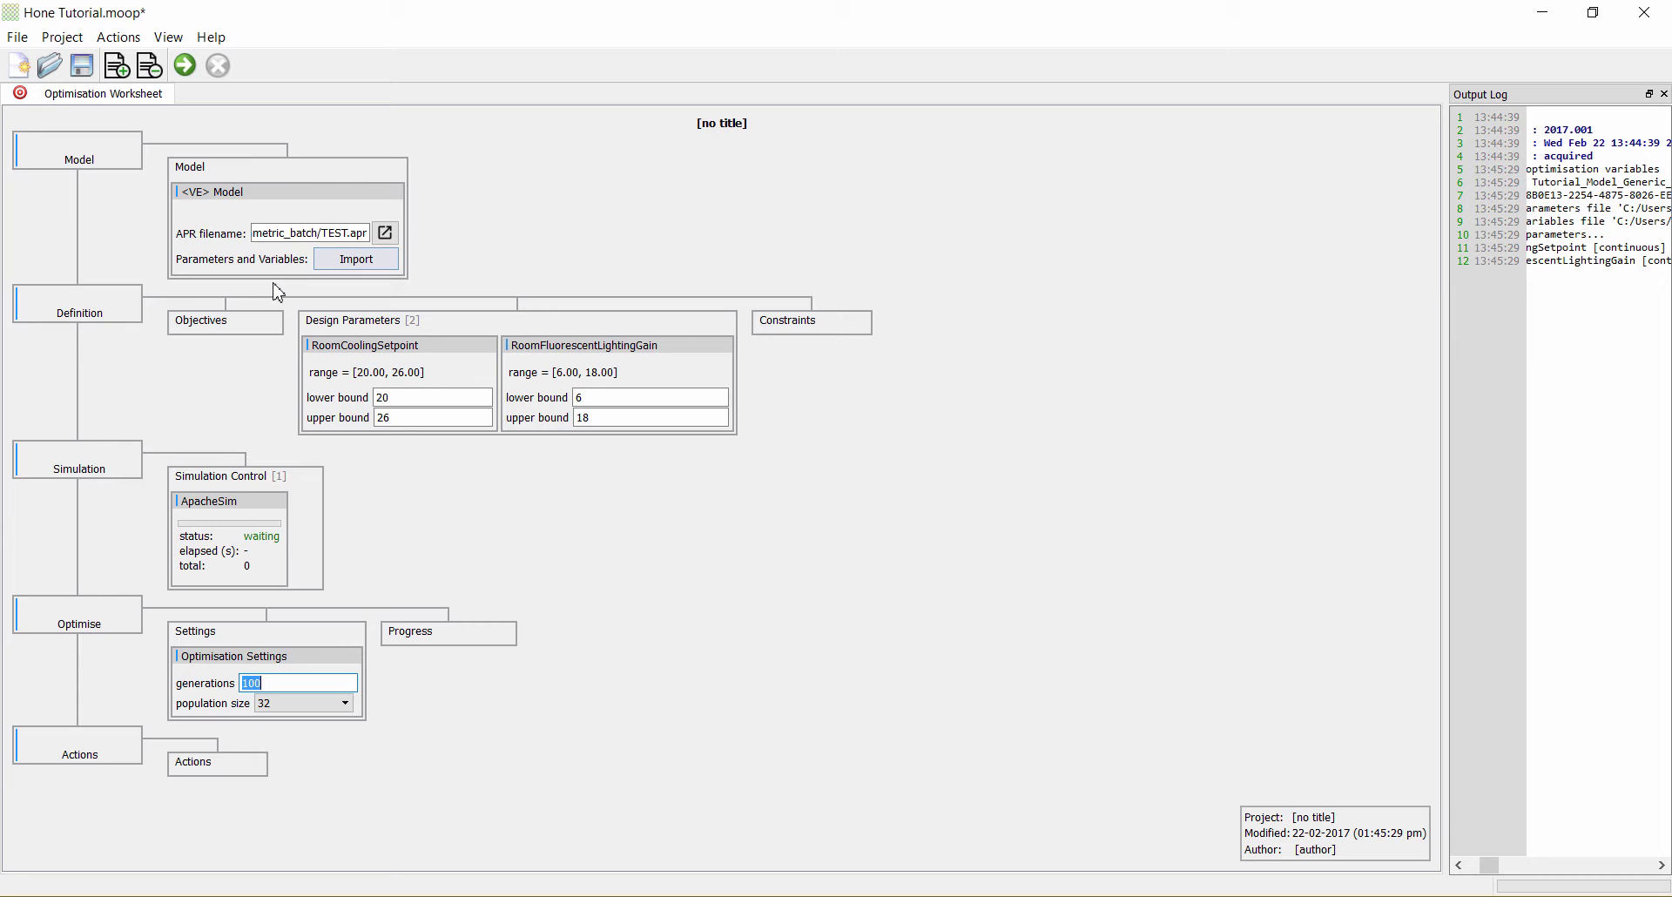
# Add two objectives: Comfort (mean) and Total system energy - total.
pyautogui.moveTo(222, 321)
pyautogui.click(275, 320)
pyautogui.click(275, 320)
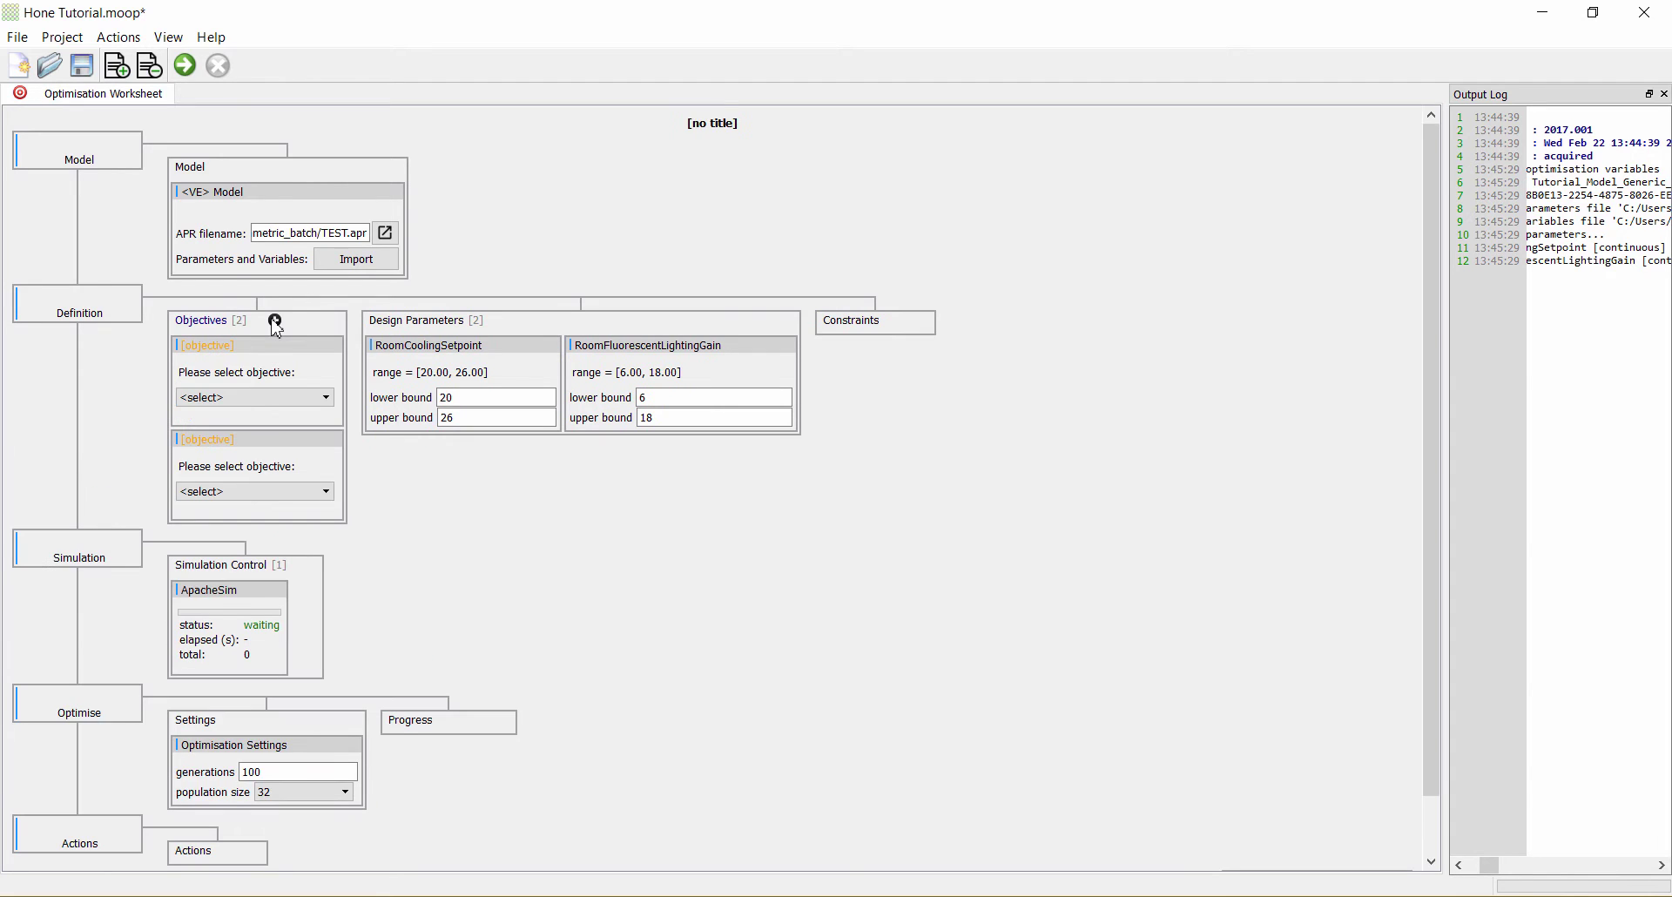
pyautogui.click(245, 401)
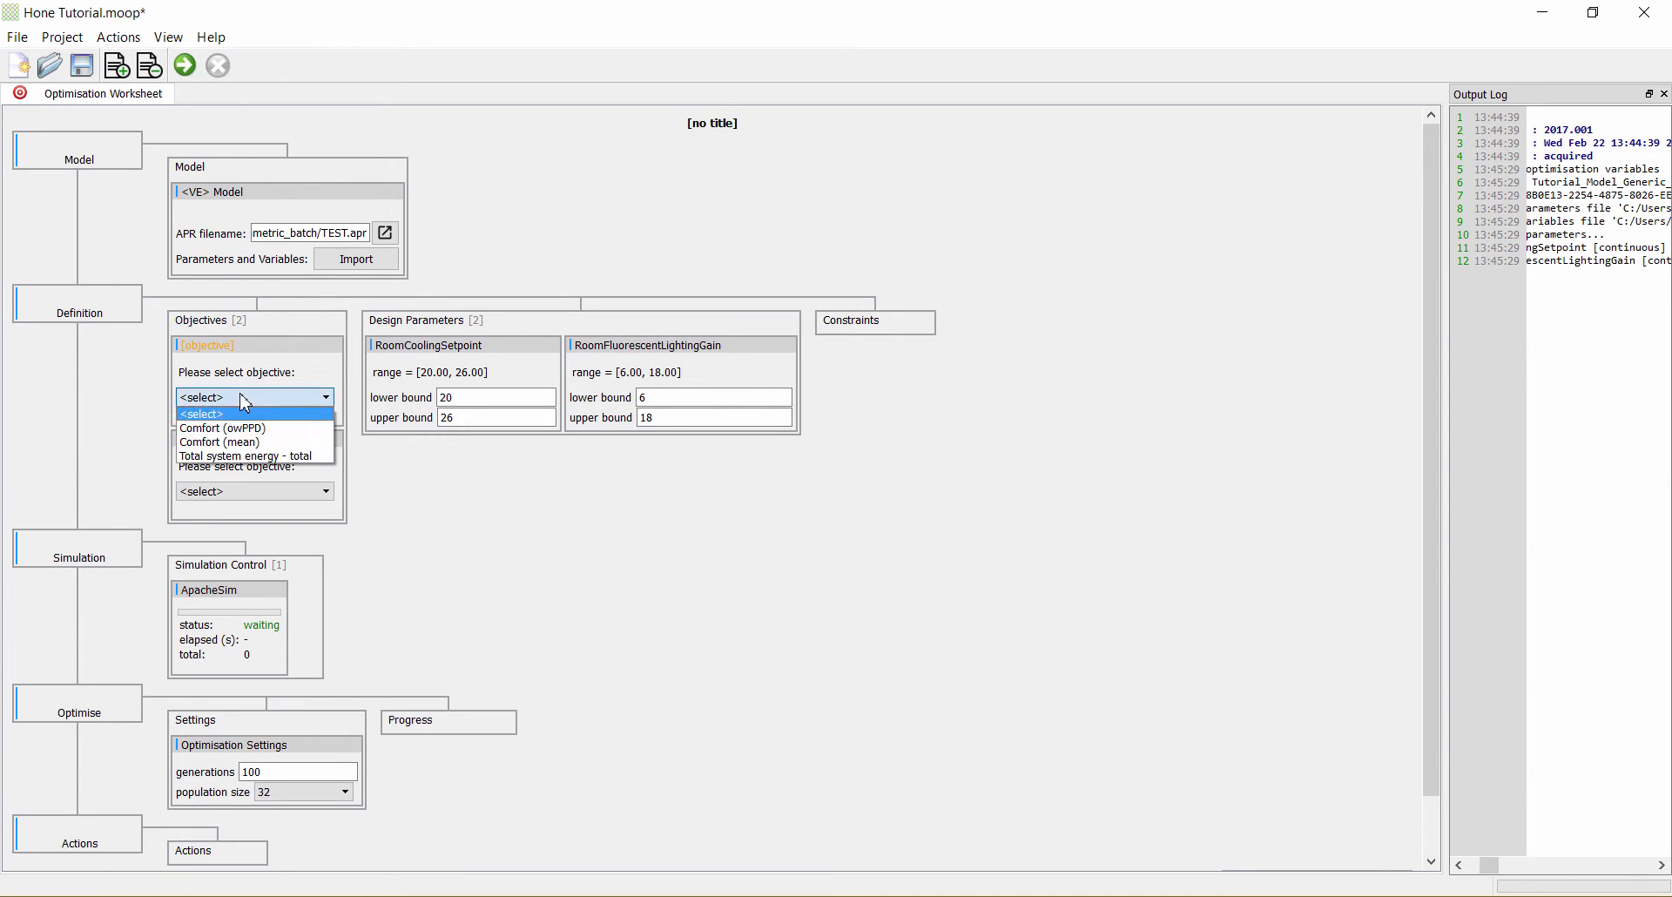
pyautogui.click(242, 443)
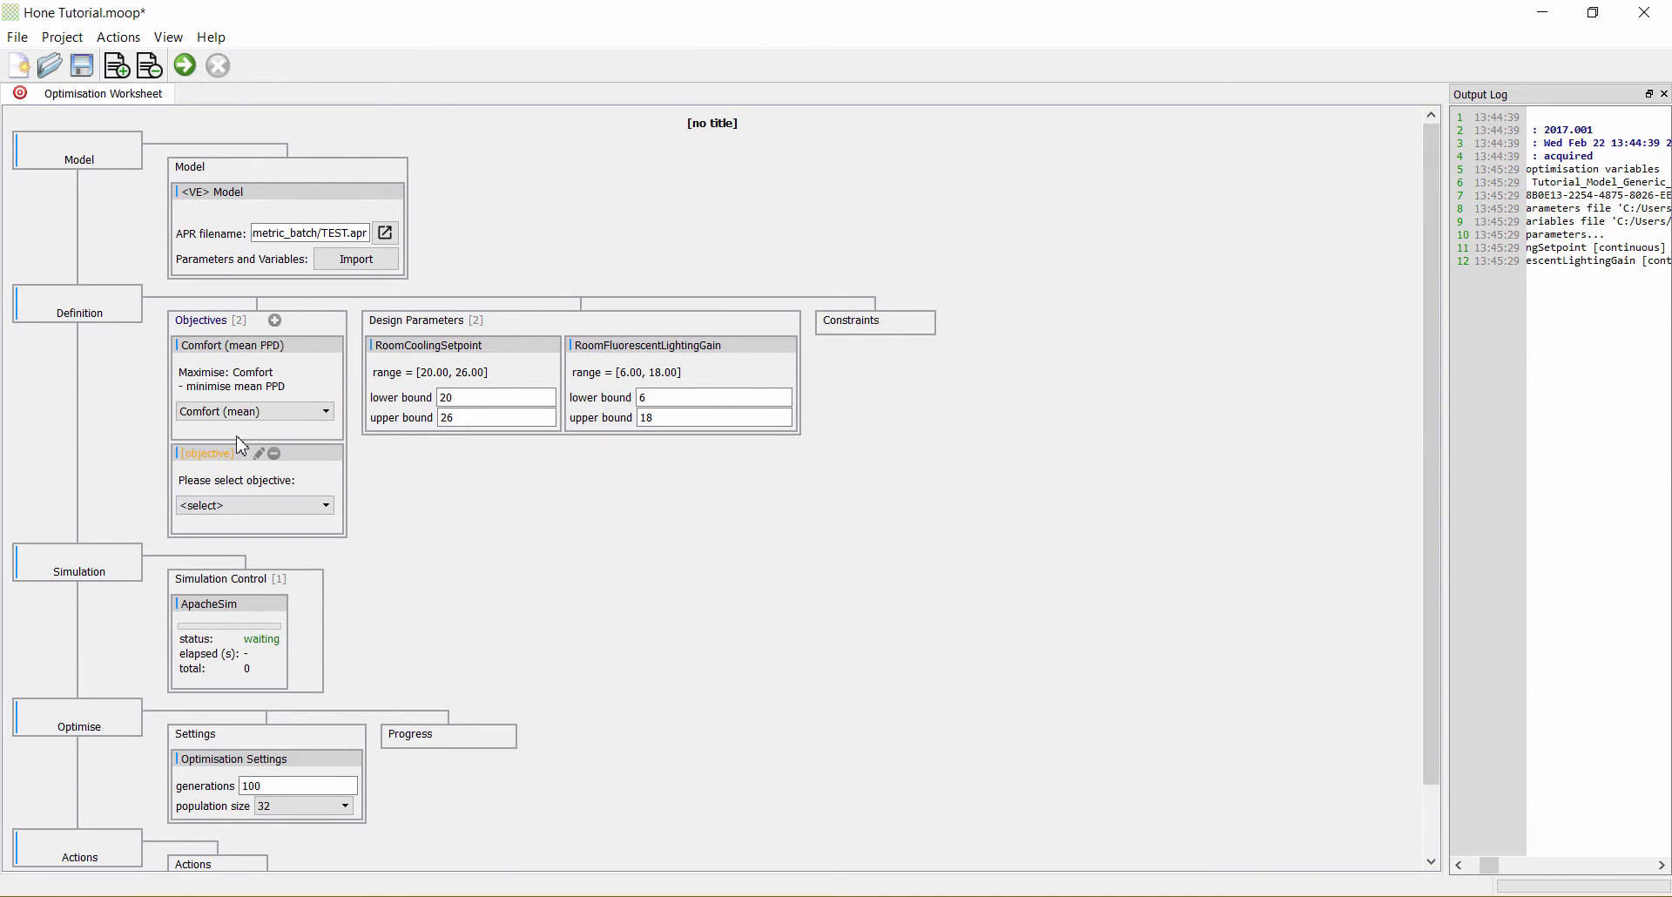
pyautogui.click(244, 510)
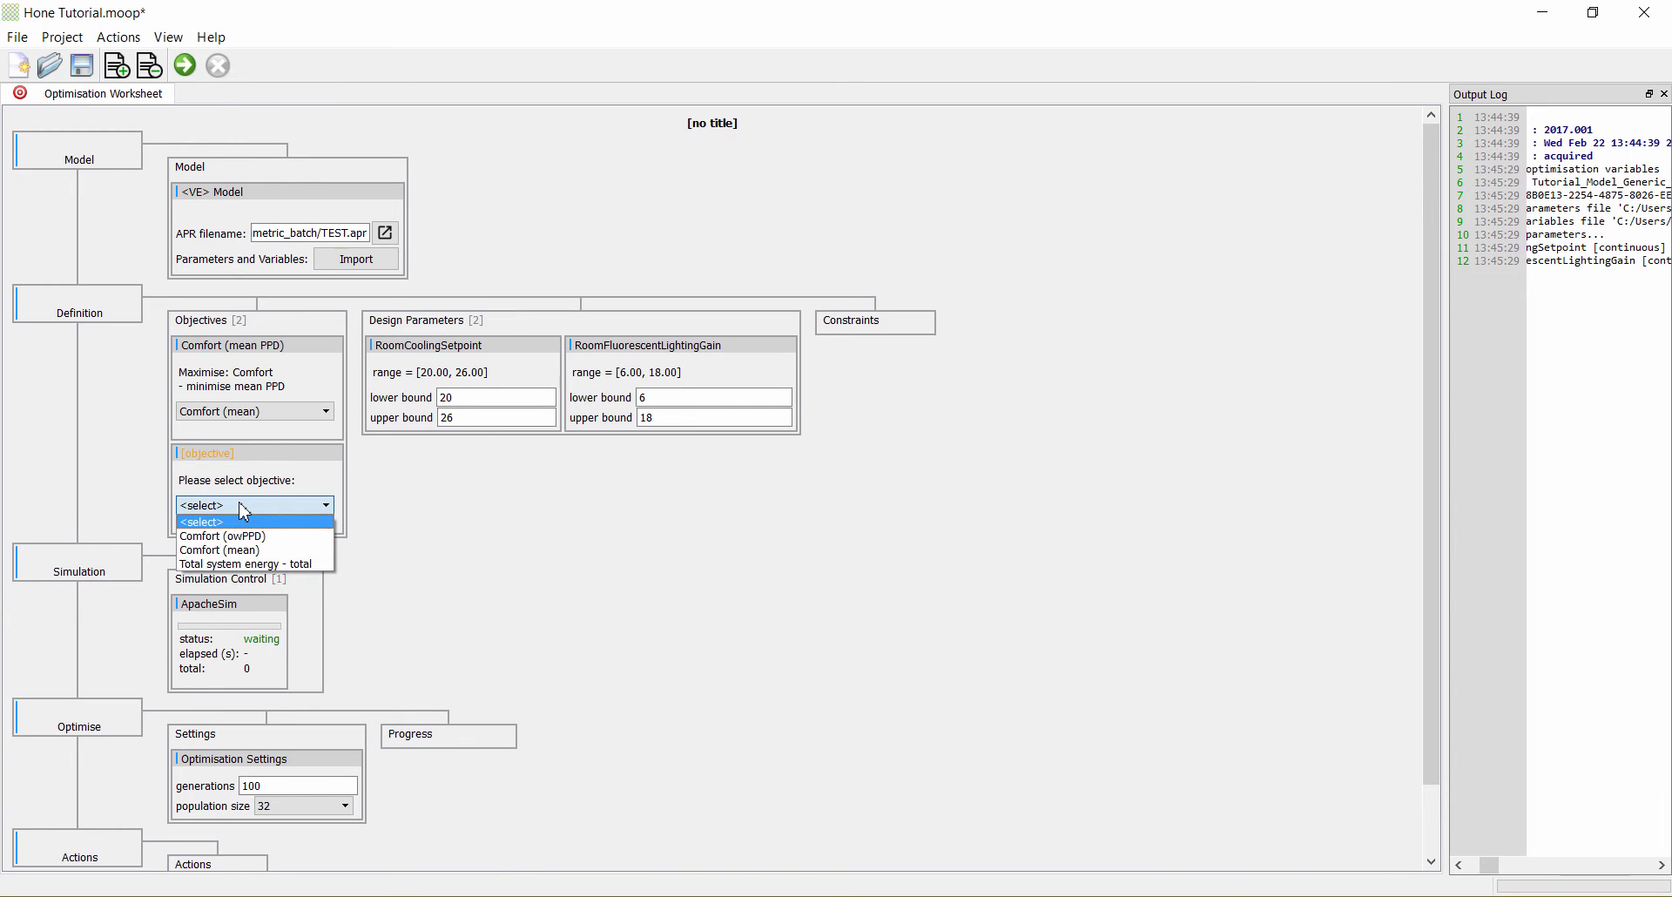
pyautogui.click(257, 565)
# Add ApacheSim simulations until there are four instances.
pyautogui.scroll(-1, 378, 570)
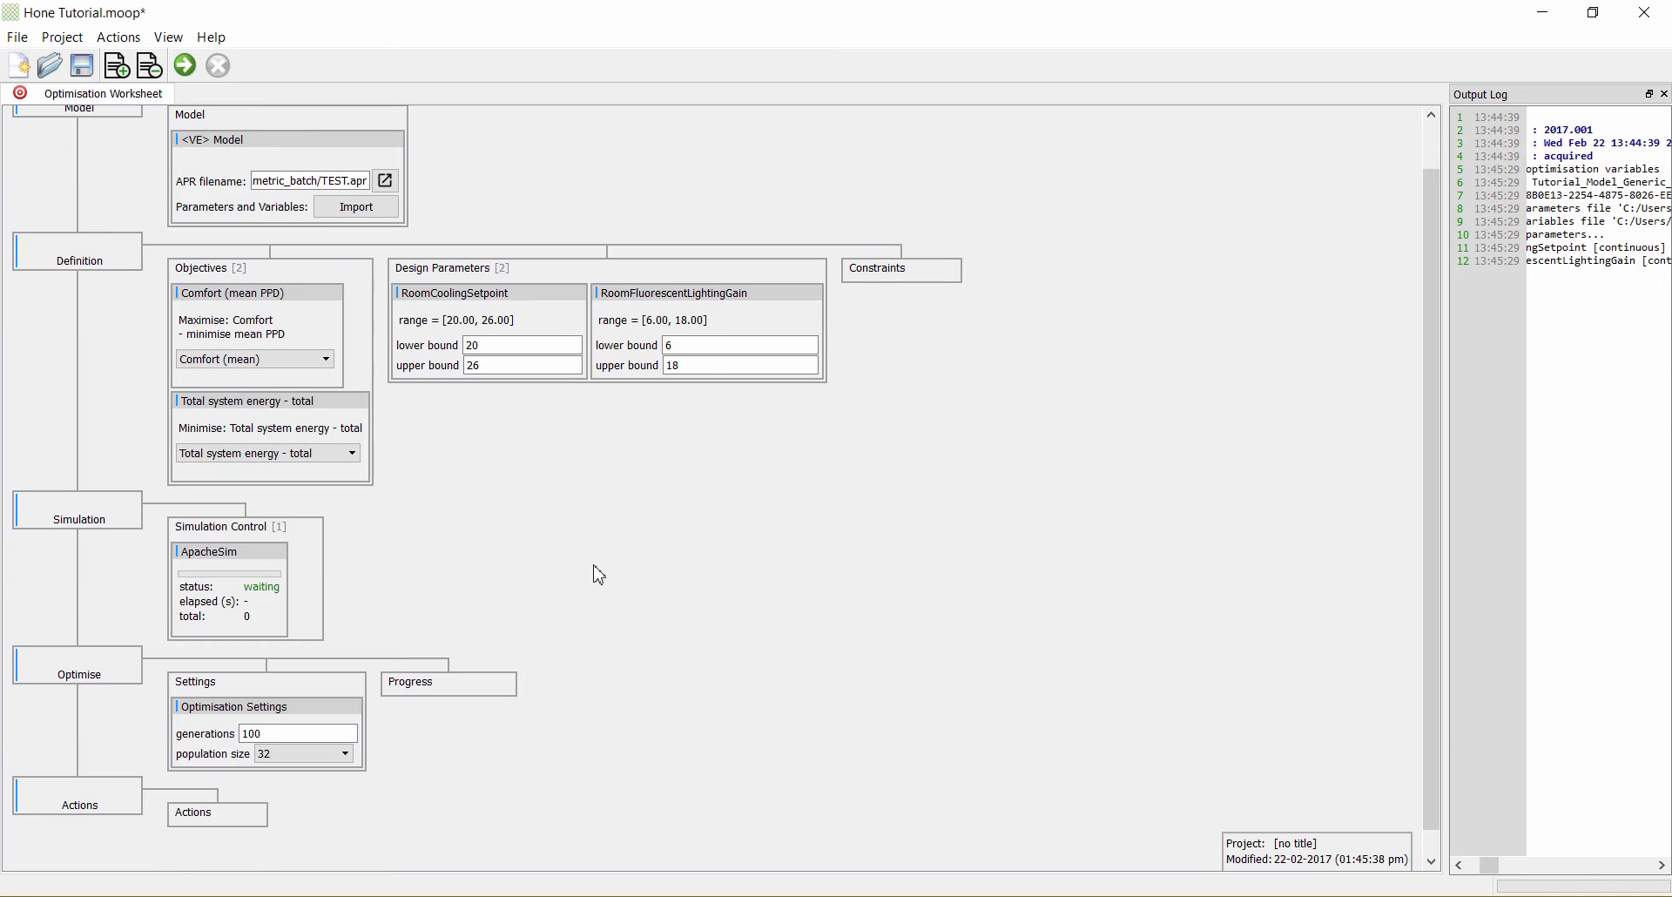
pyautogui.moveTo(246, 578)
pyautogui.click(315, 528)
pyautogui.click(317, 529)
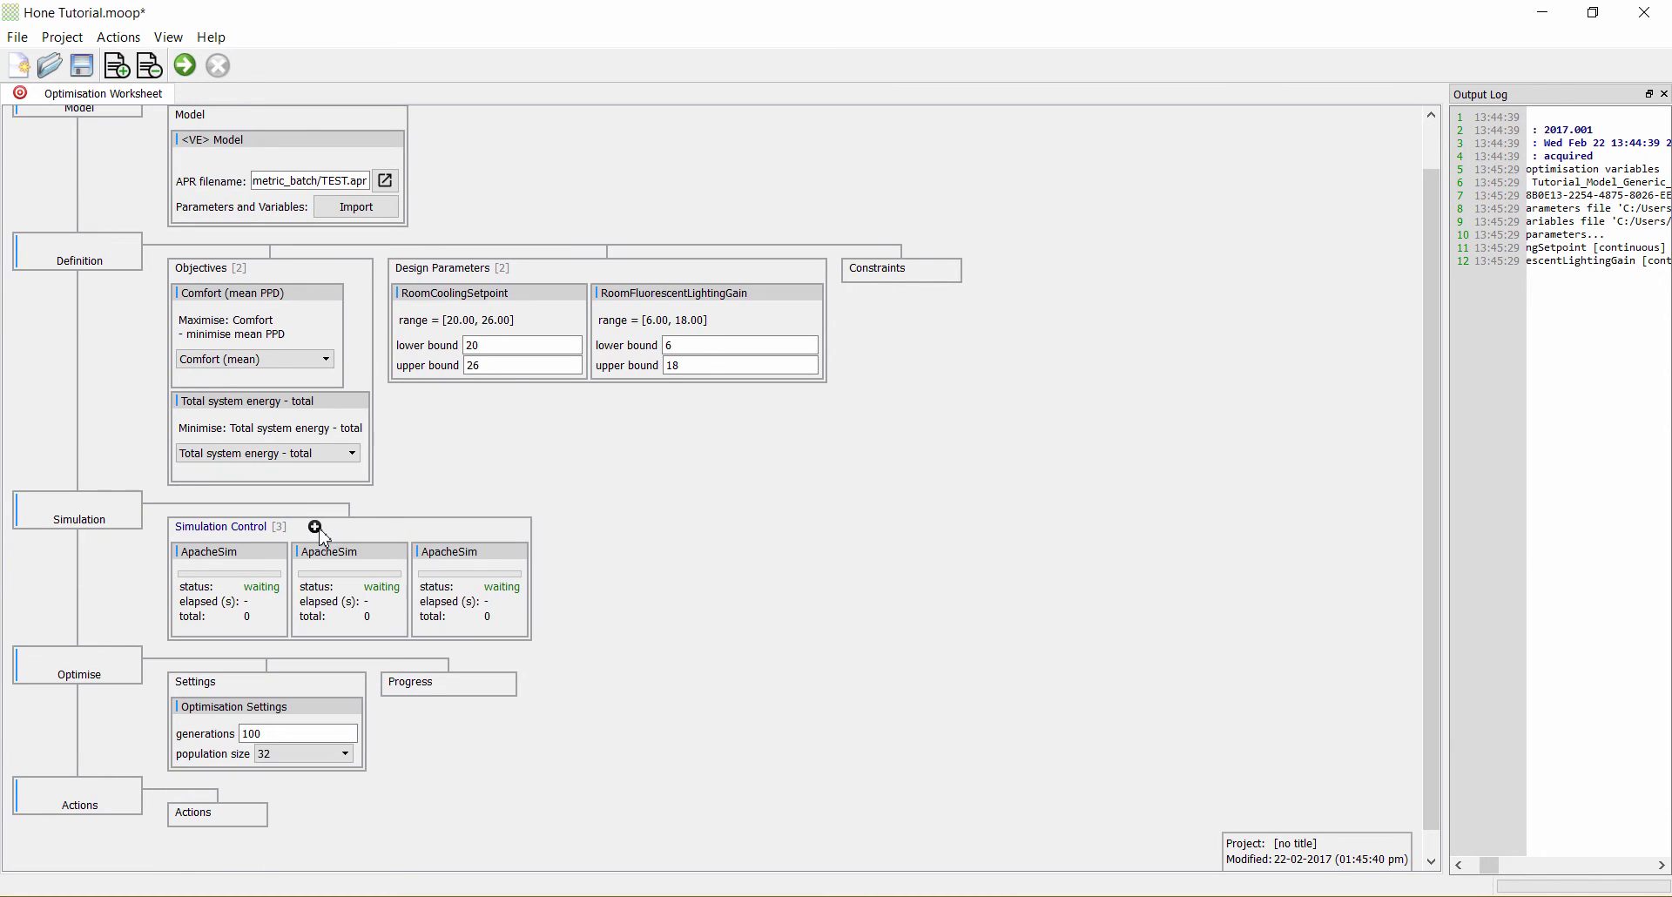
pyautogui.scroll(-1, 320, 548)
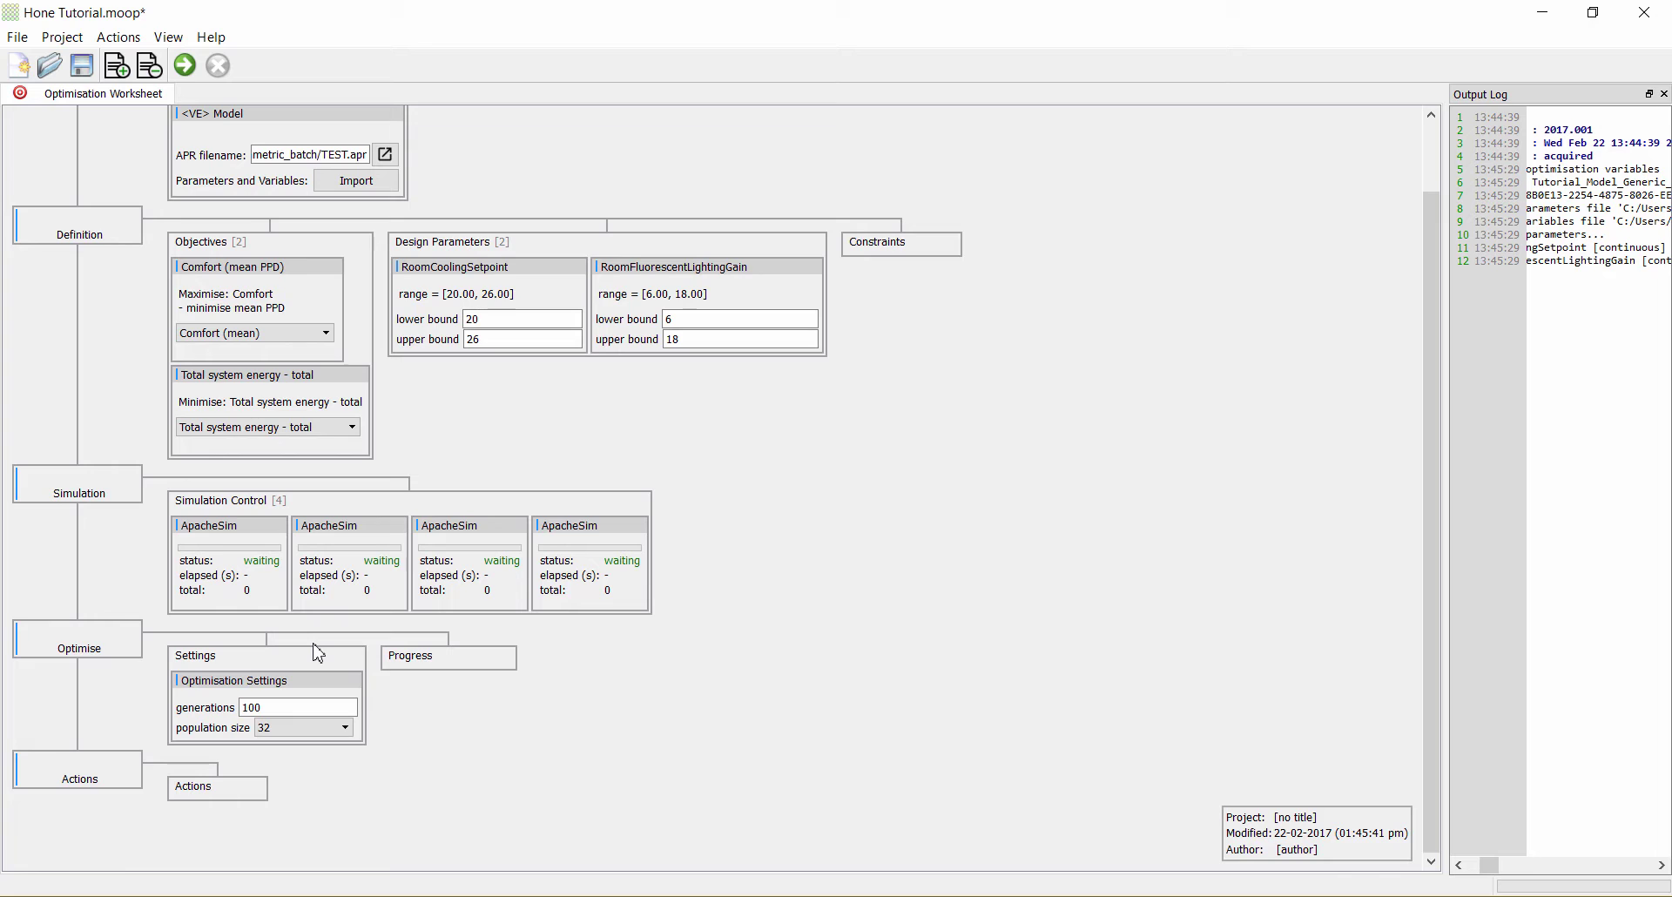
# Change generations from 100 to 1000 and population size from 32 to 64.
pyautogui.moveTo(324, 730)
pyautogui.click(290, 707)
pyautogui.write('0')
pyautogui.click(288, 732)
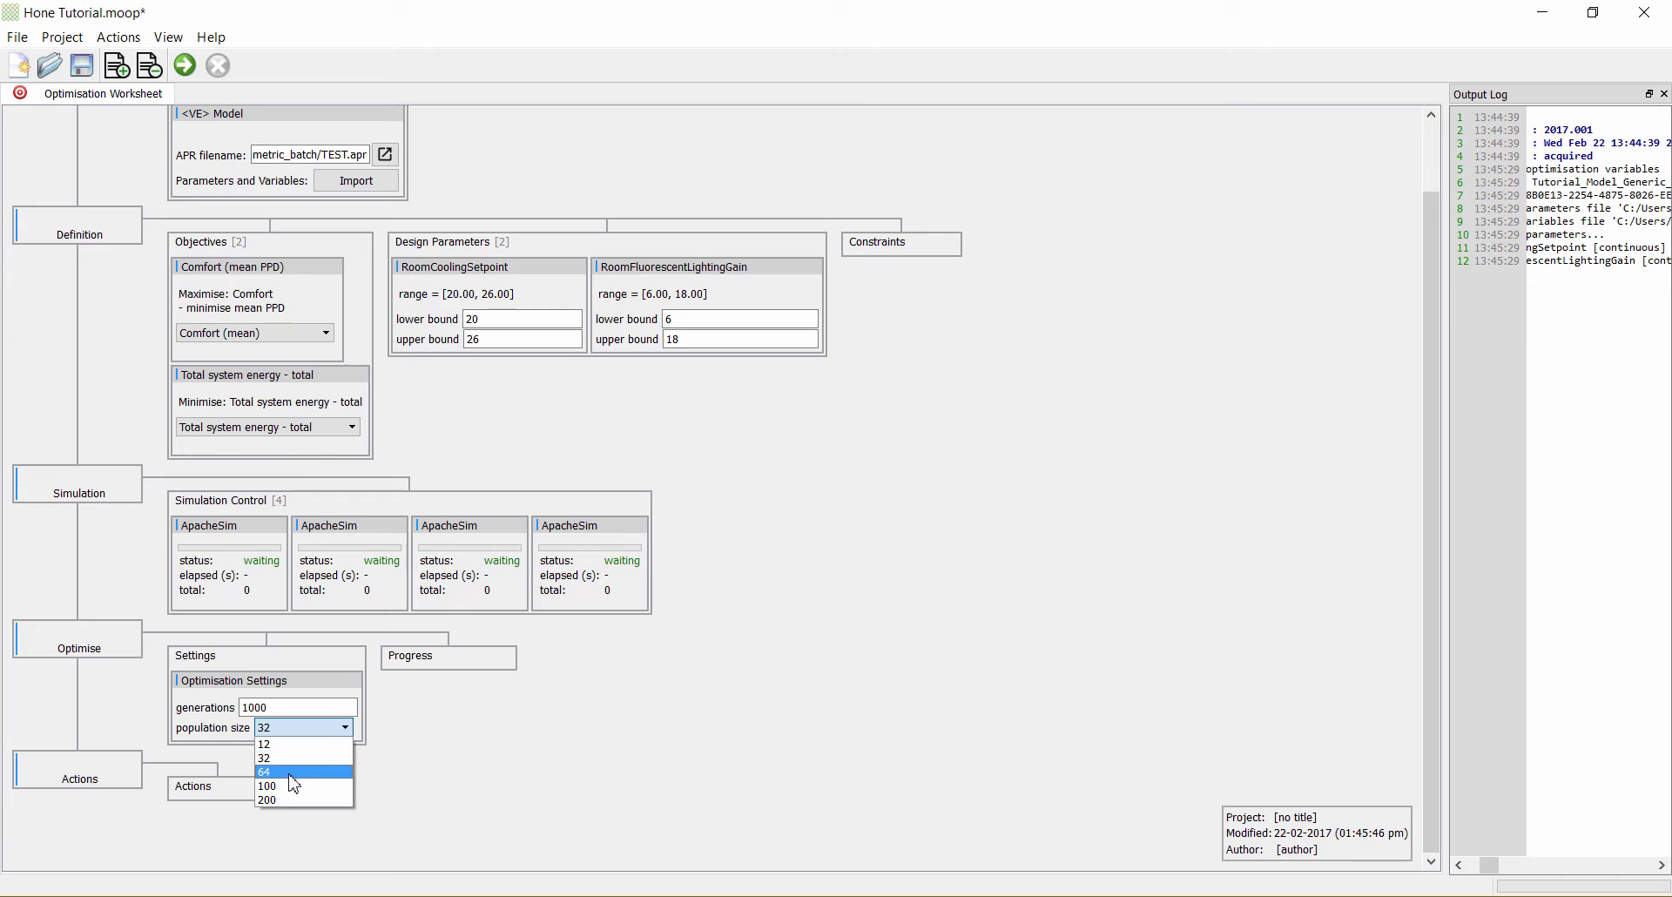
pyautogui.click(291, 772)
pyautogui.moveTo(448, 655)
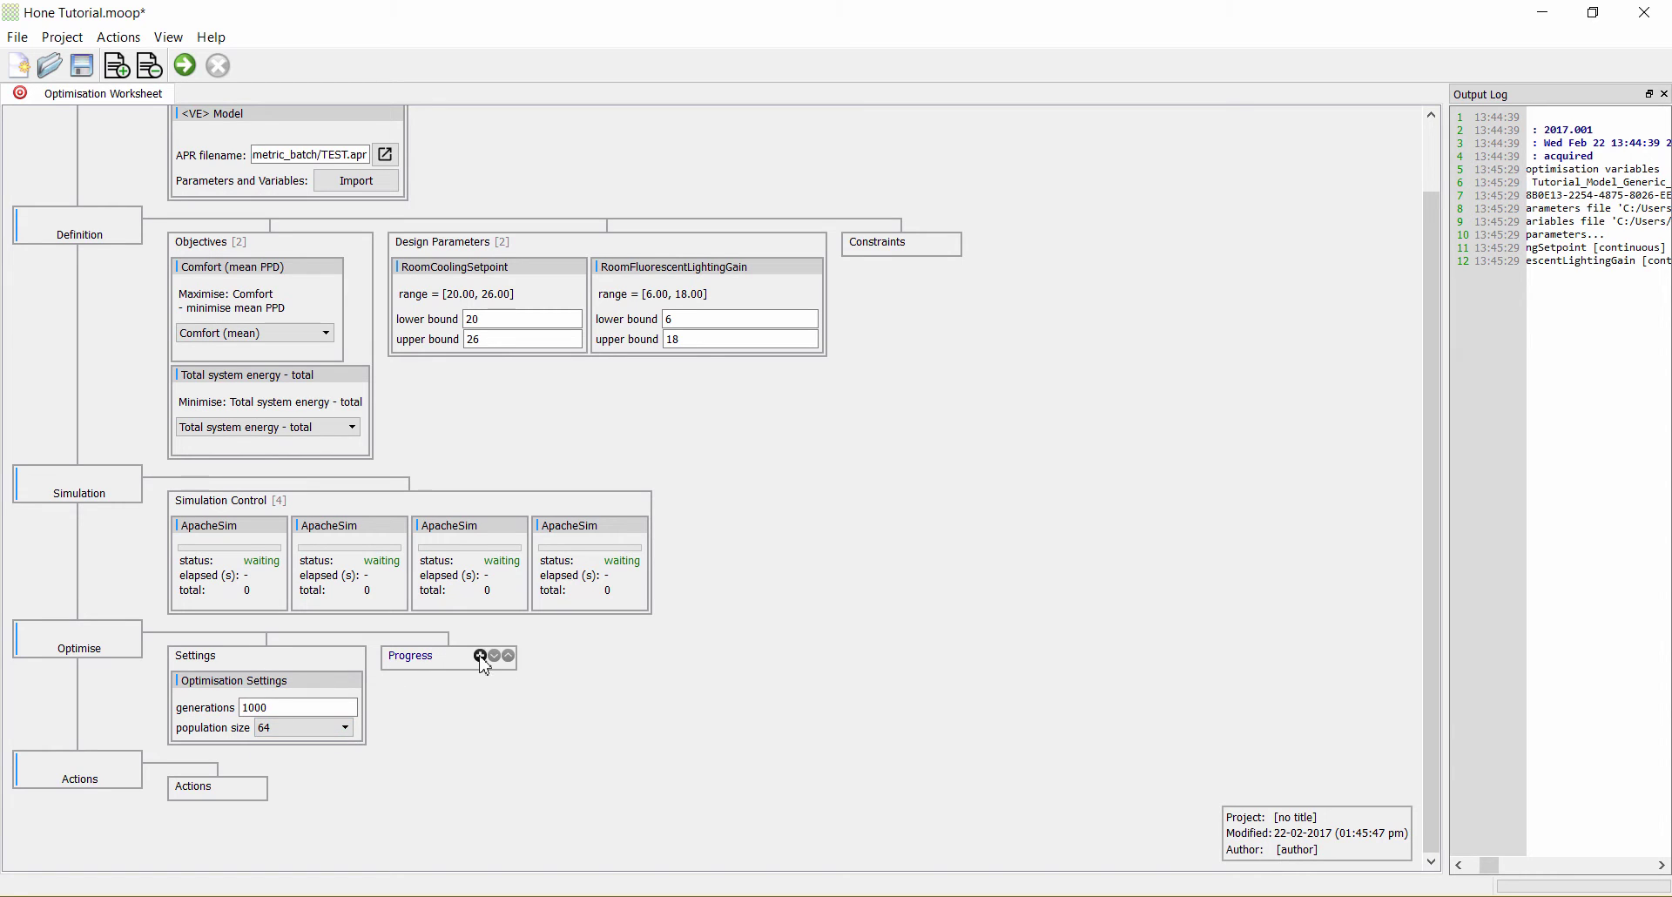
# Add three Progress plots showing Summary, Pareto, and Pareto + All views.
pyautogui.click(480, 657)
pyautogui.click(480, 656)
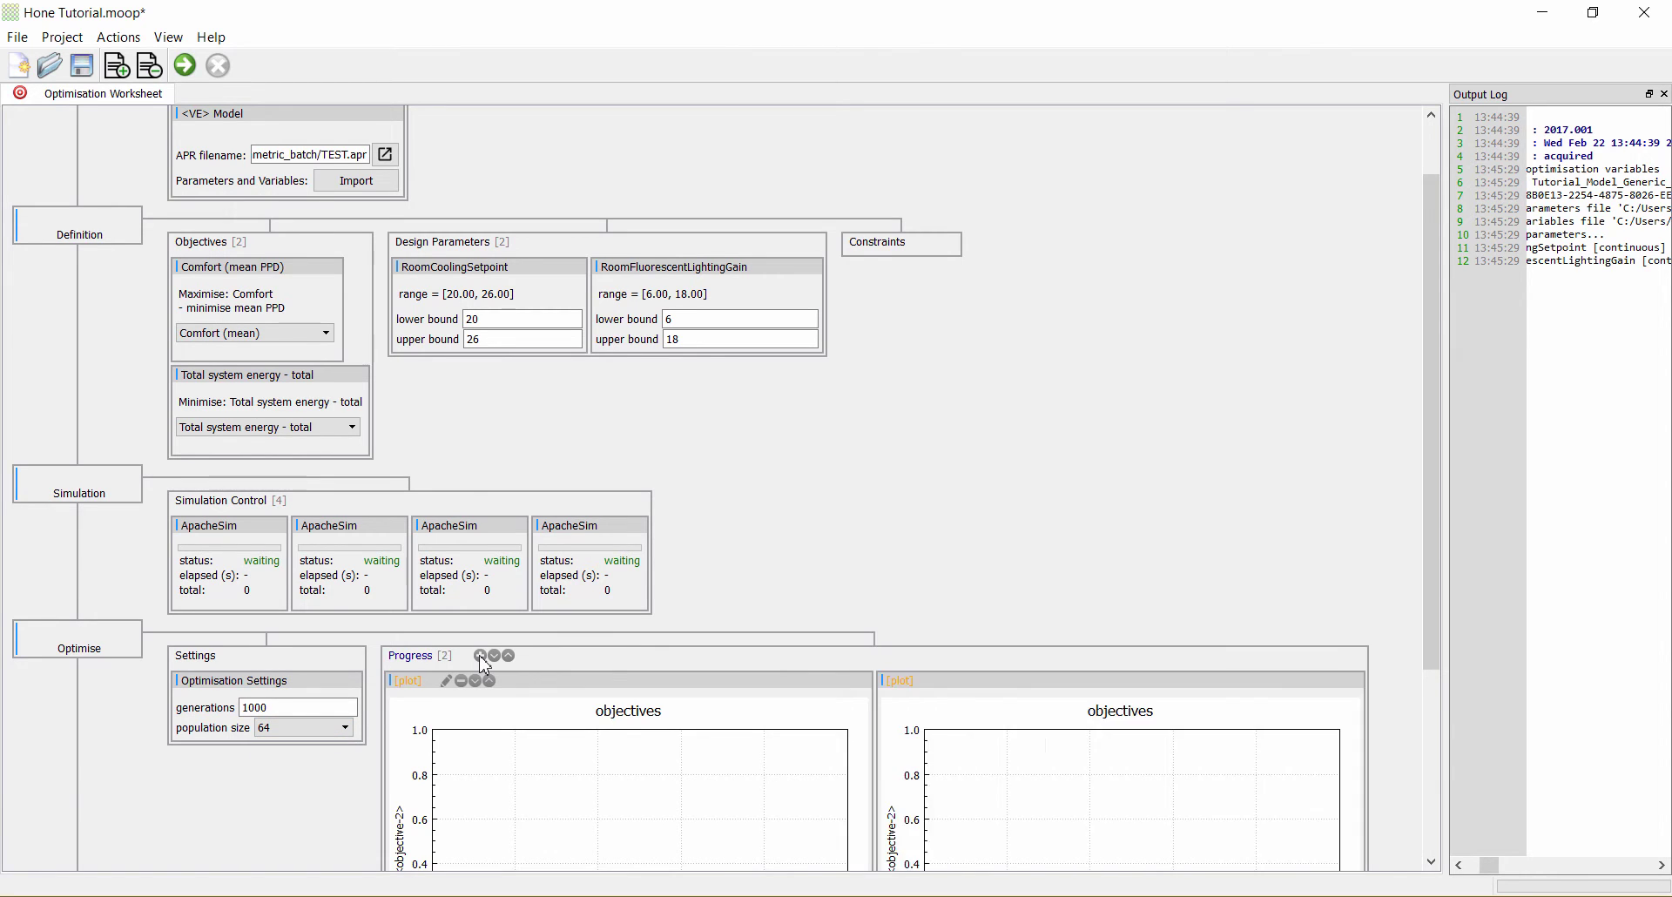
pyautogui.click(494, 657)
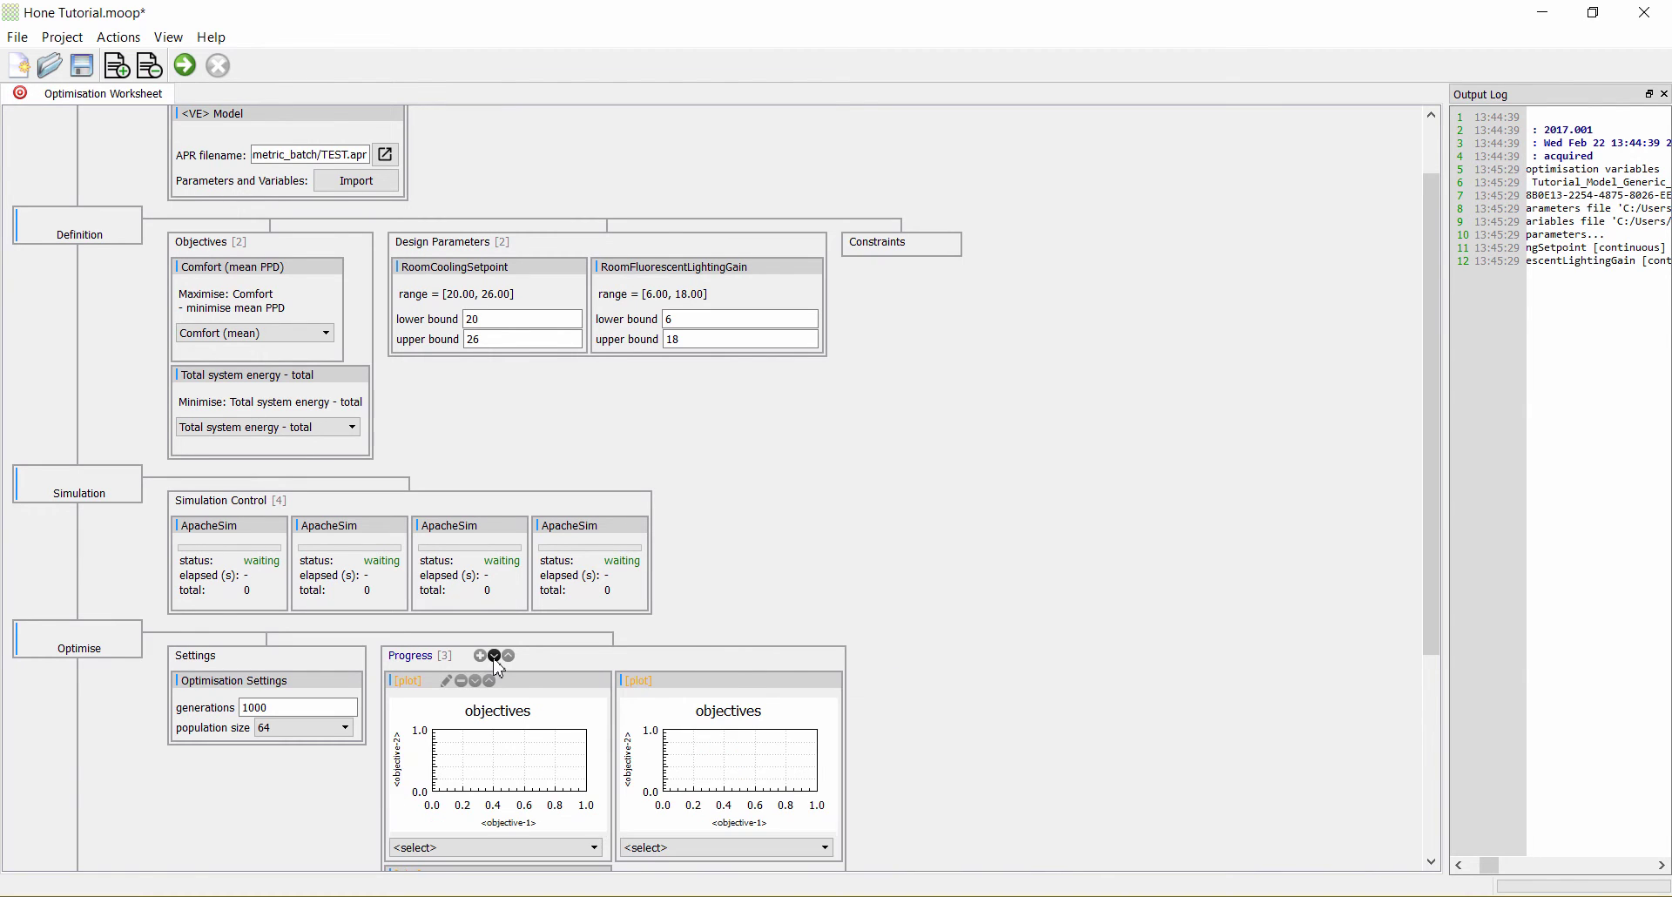
pyautogui.scroll(-2, 500, 670)
pyautogui.scroll(-1, 510, 705)
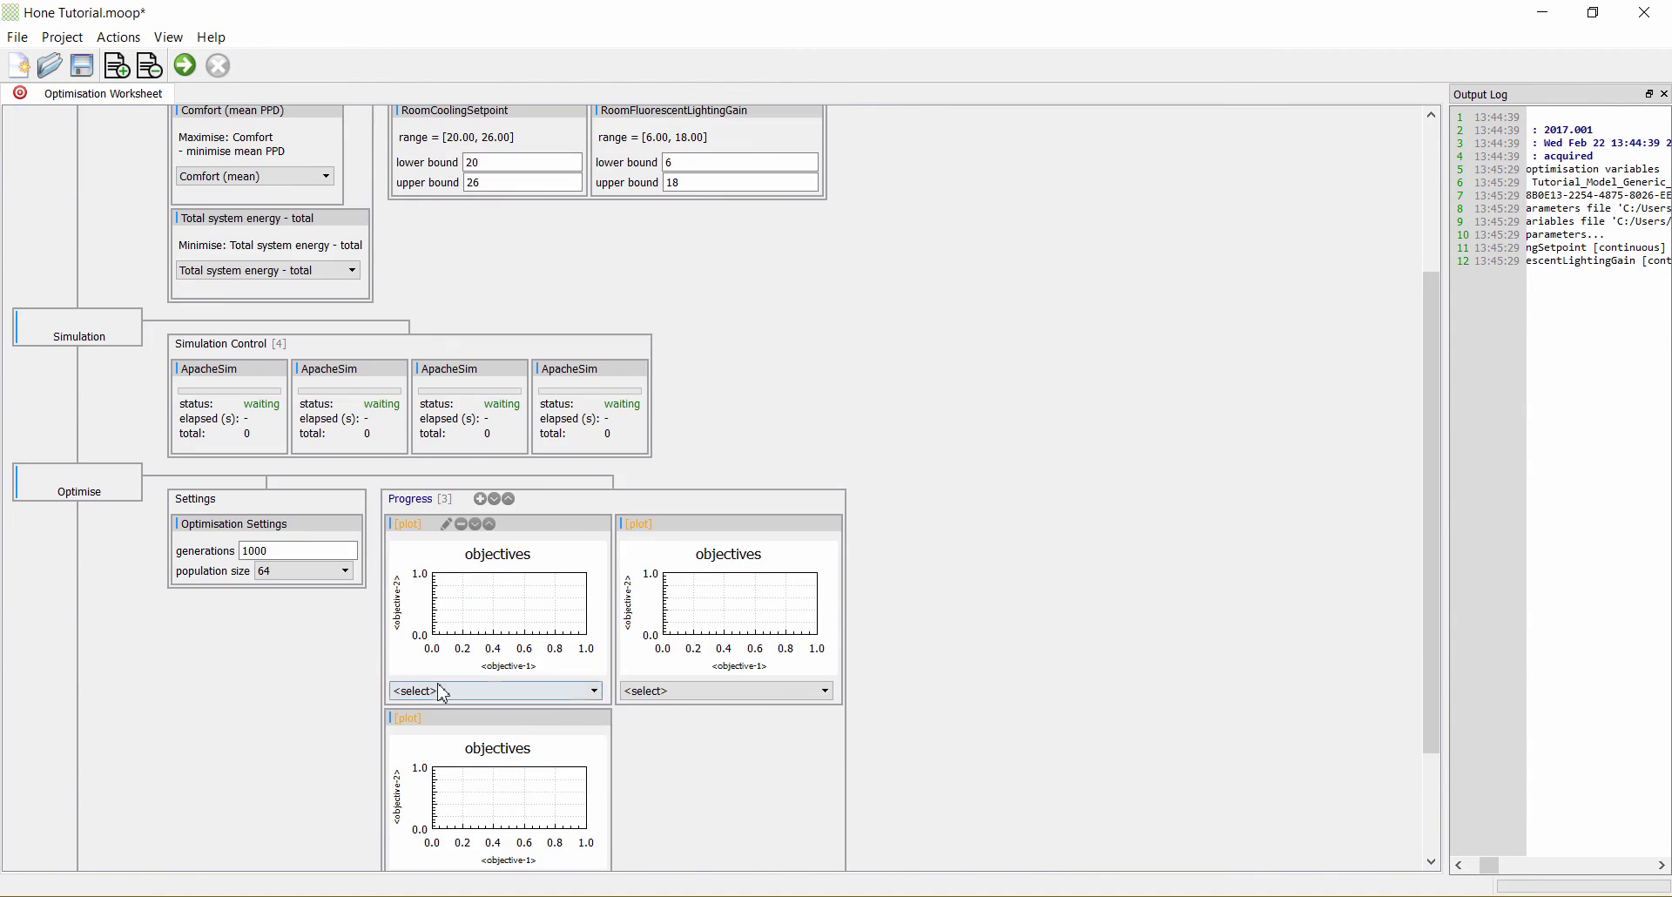
pyautogui.click(444, 693)
pyautogui.click(514, 723)
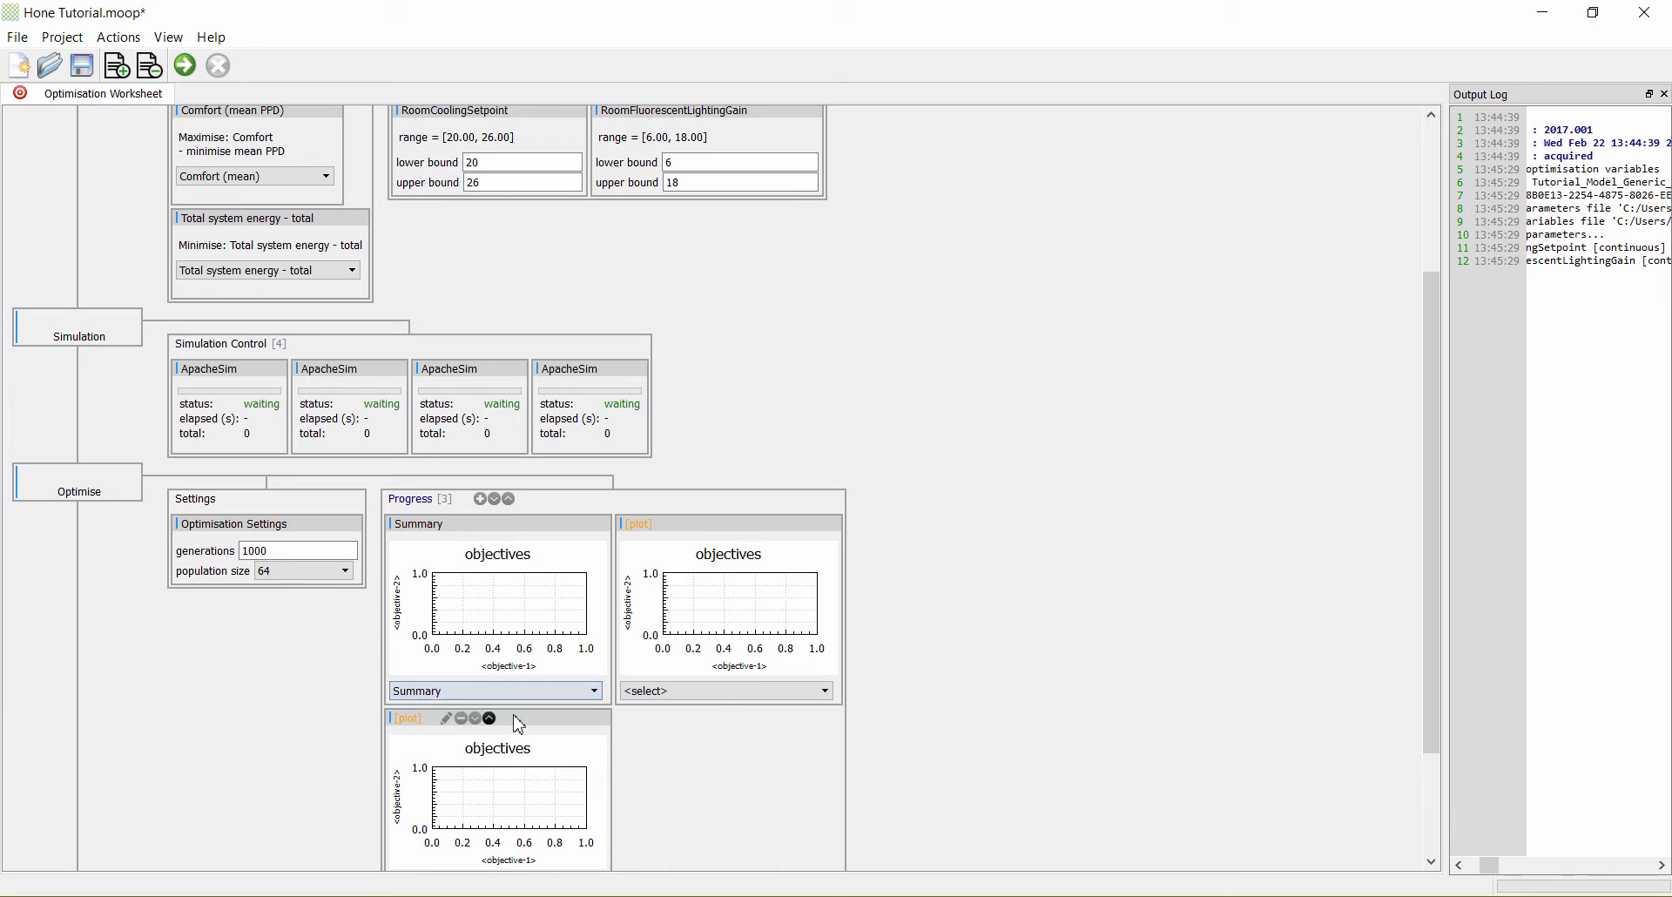
pyautogui.click(719, 690)
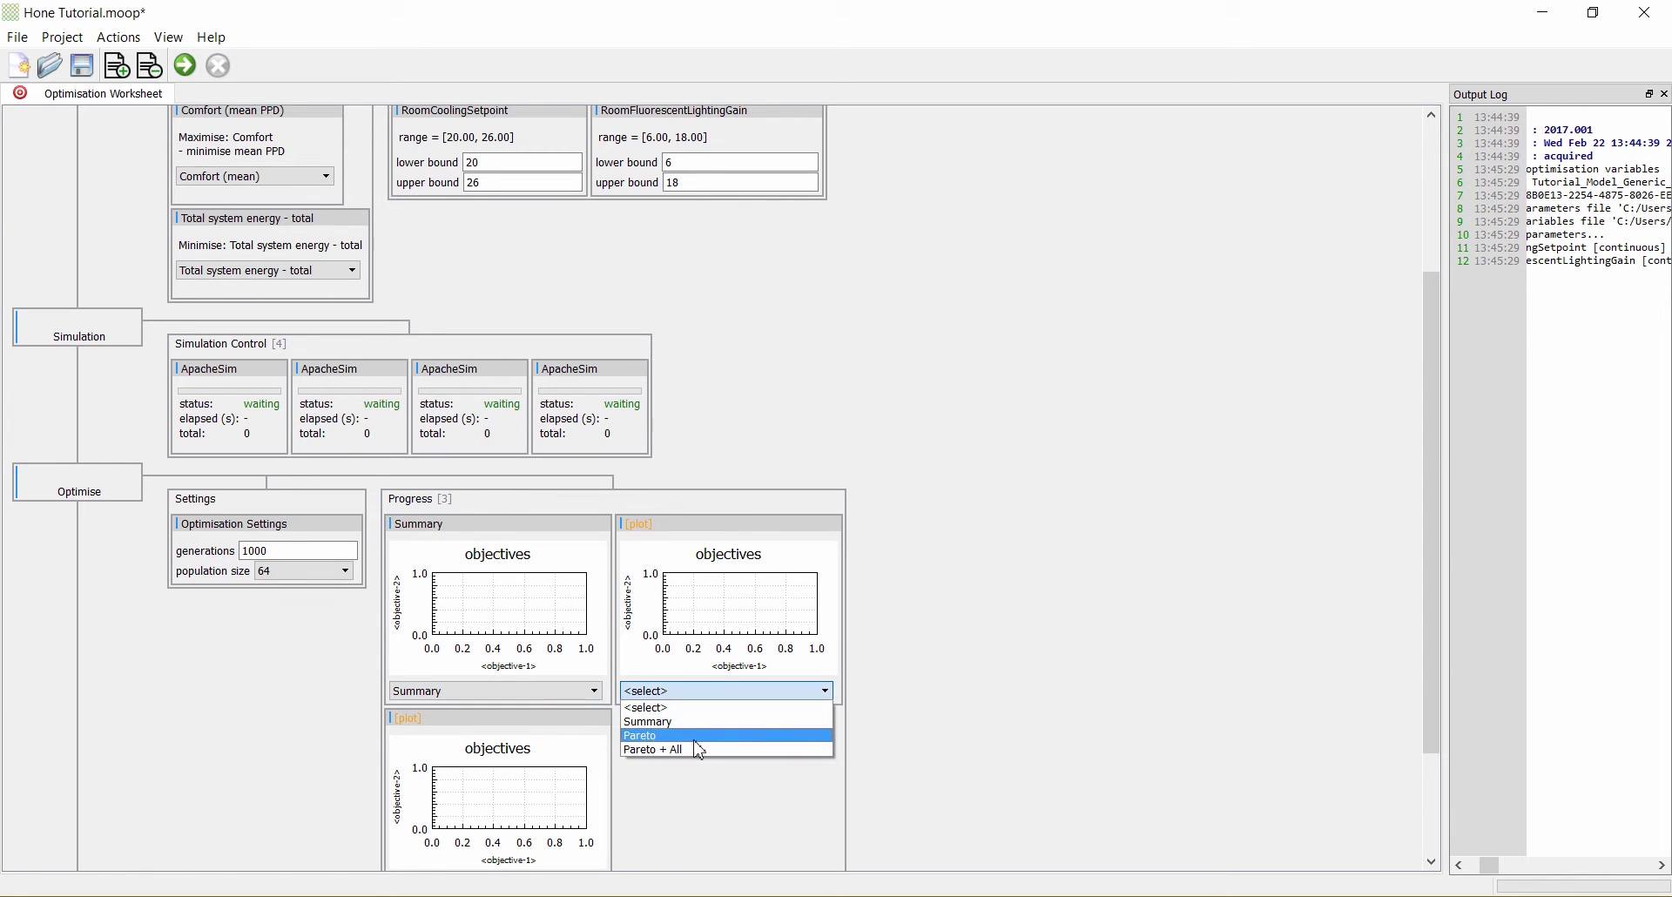
pyautogui.click(695, 740)
pyautogui.scroll(-2, 679, 750)
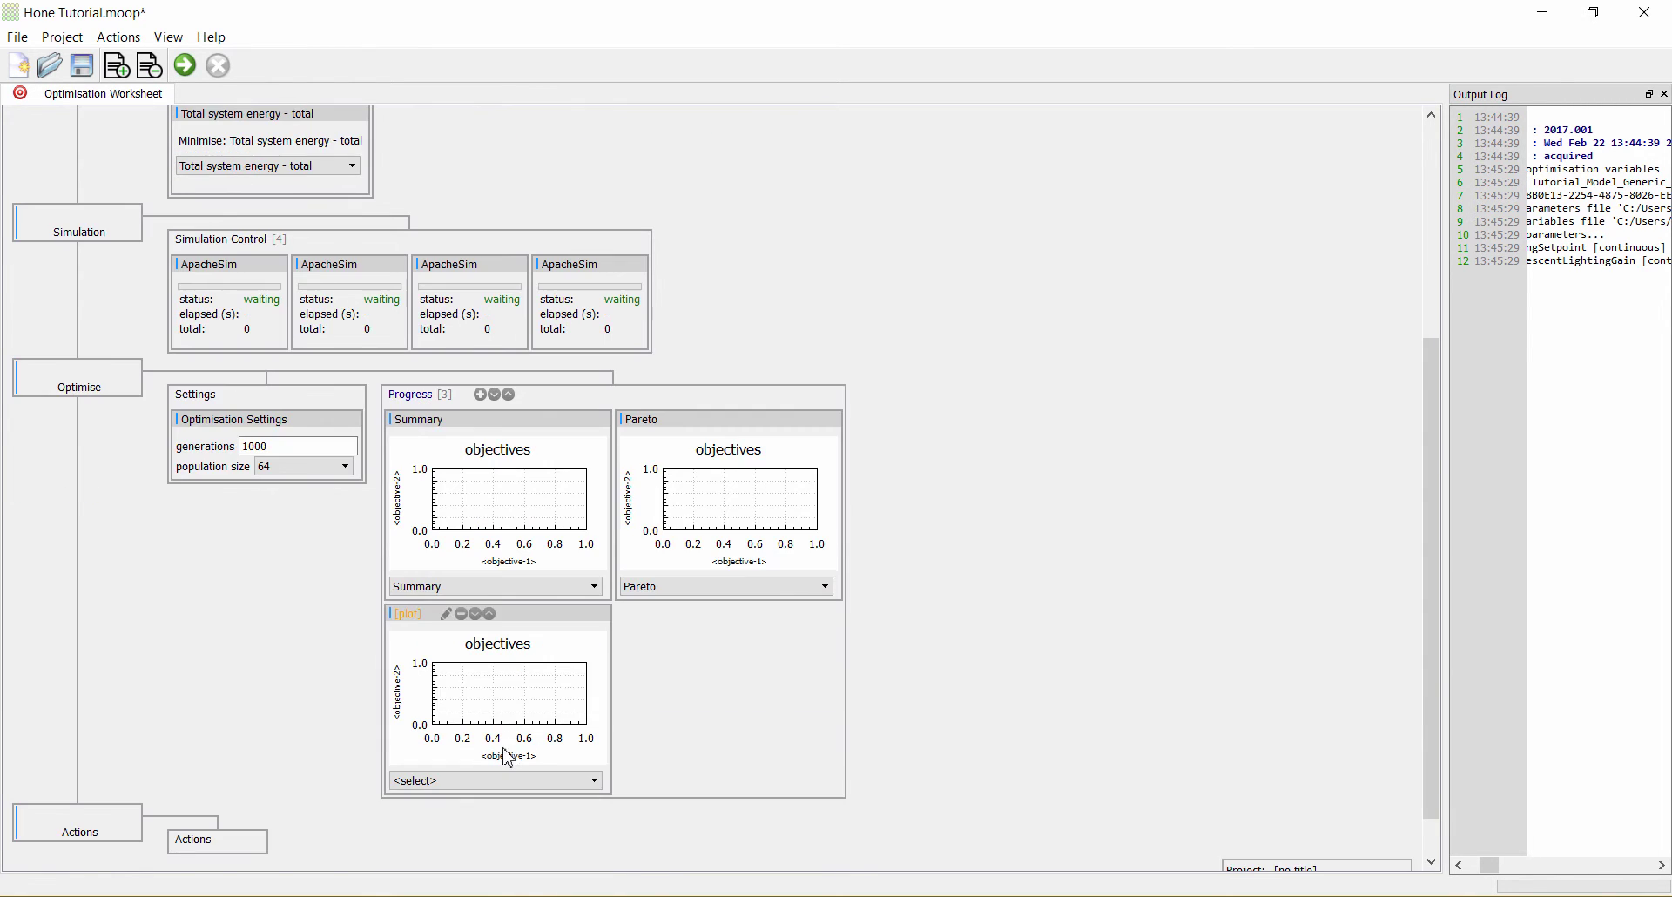
pyautogui.click(509, 780)
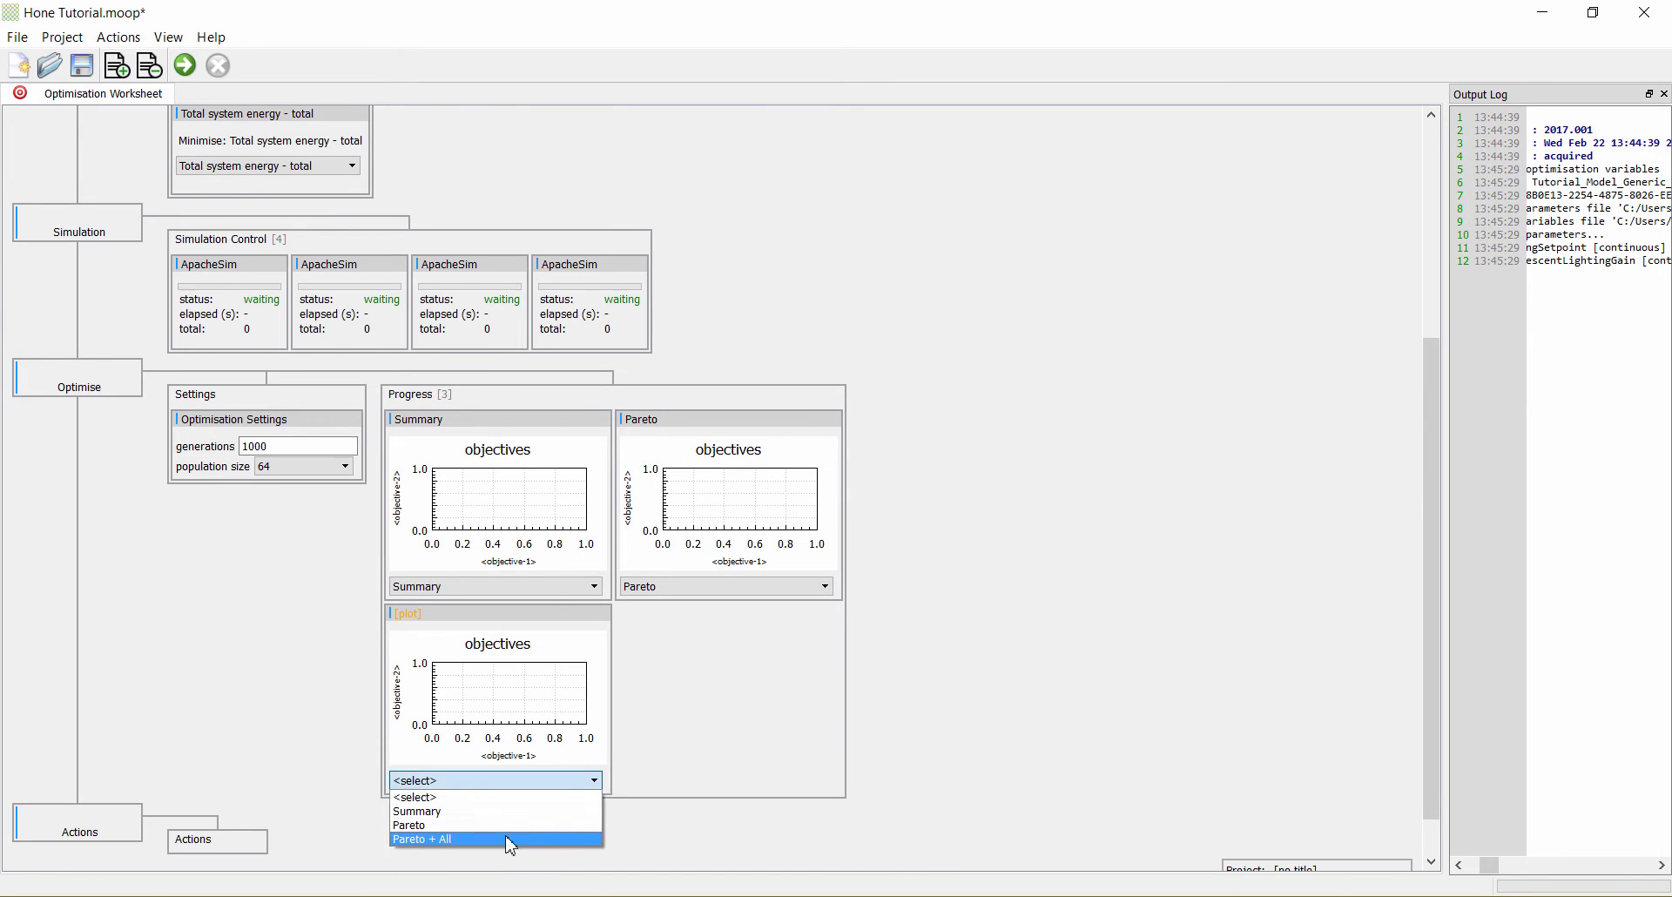
pyautogui.click(509, 838)
# Add three actions: display Pareto variables, display Pareto objectives, and output results to file.
pyautogui.scroll(-1, 309, 783)
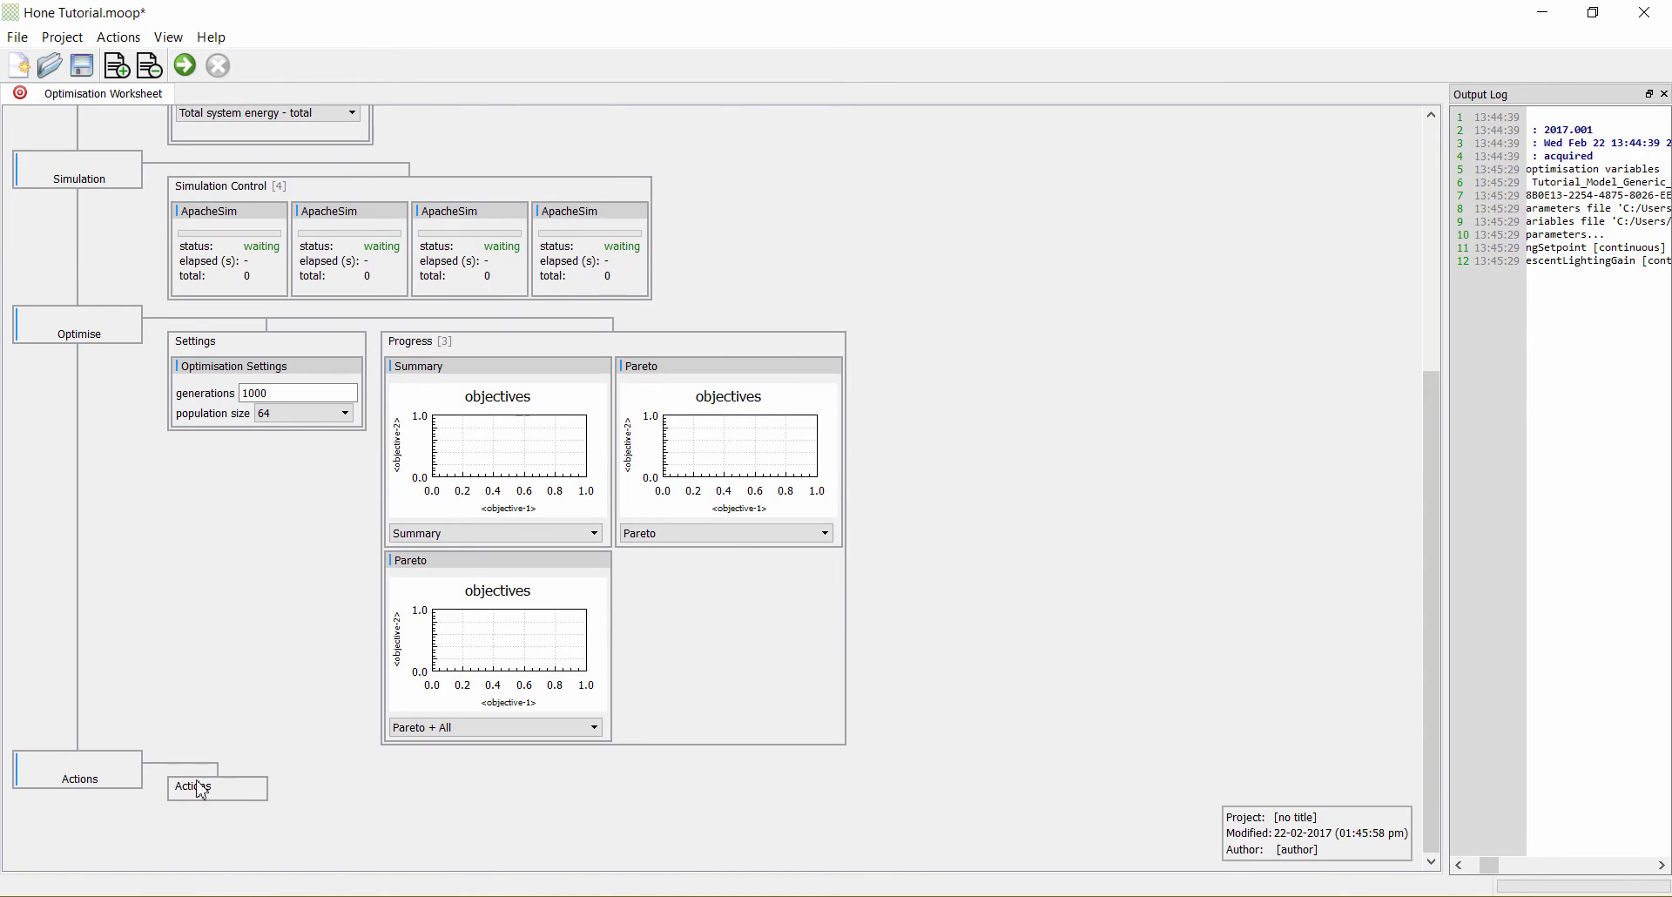
pyautogui.click(260, 786)
pyautogui.click(259, 787)
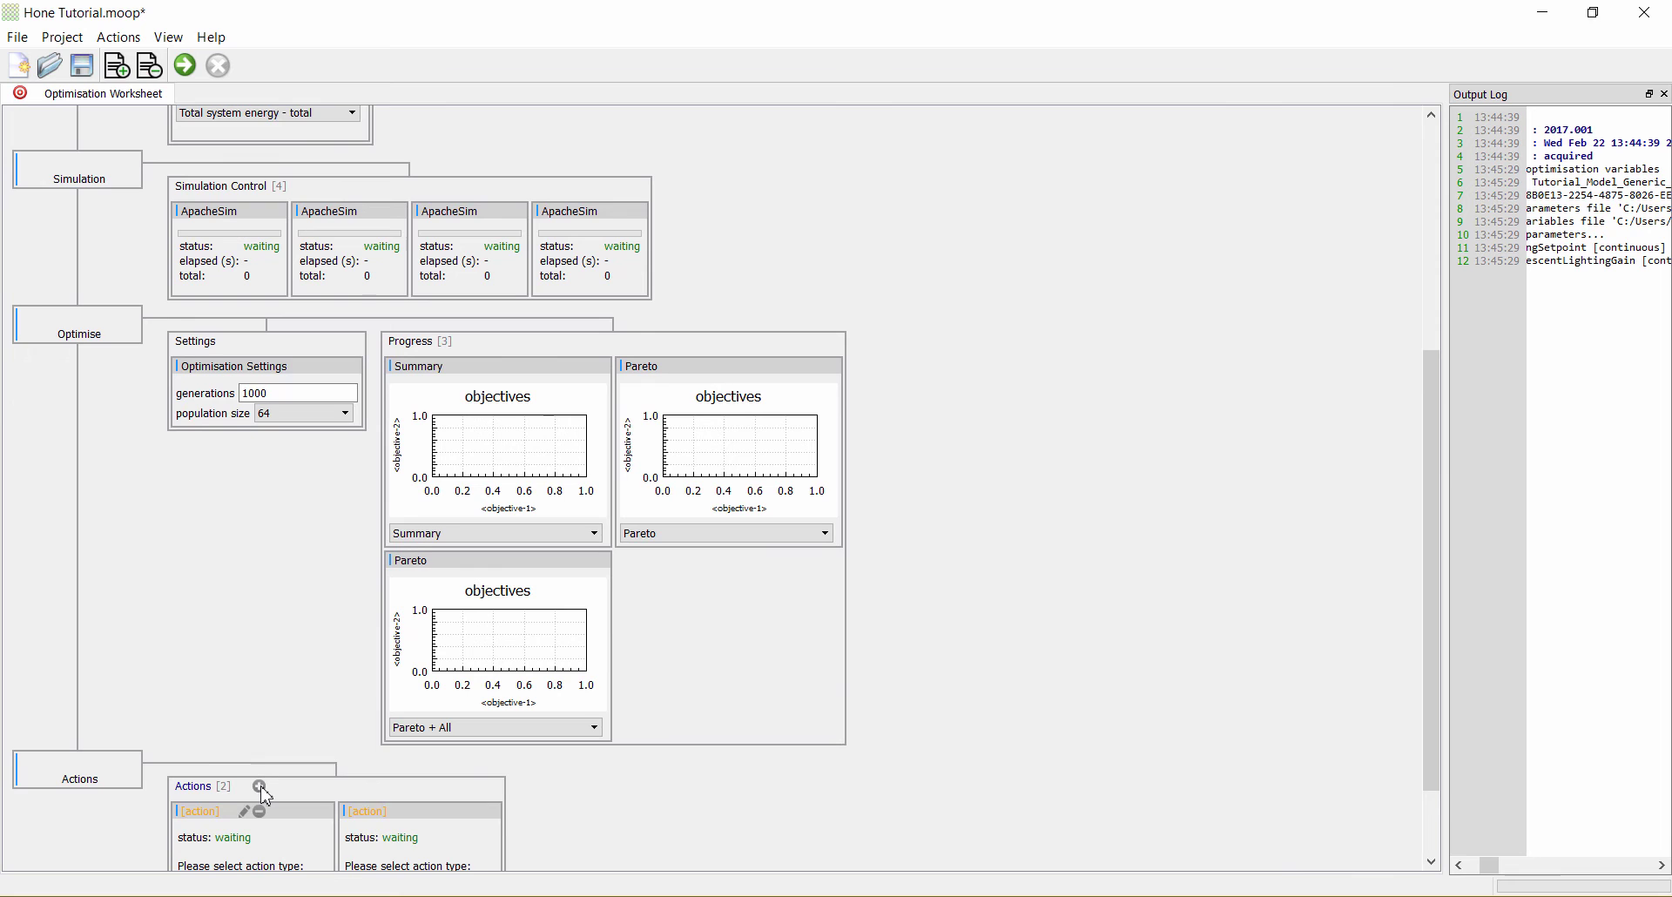
pyautogui.scroll(-1, 265, 795)
pyautogui.scroll(-1, 266, 795)
pyautogui.click(266, 784)
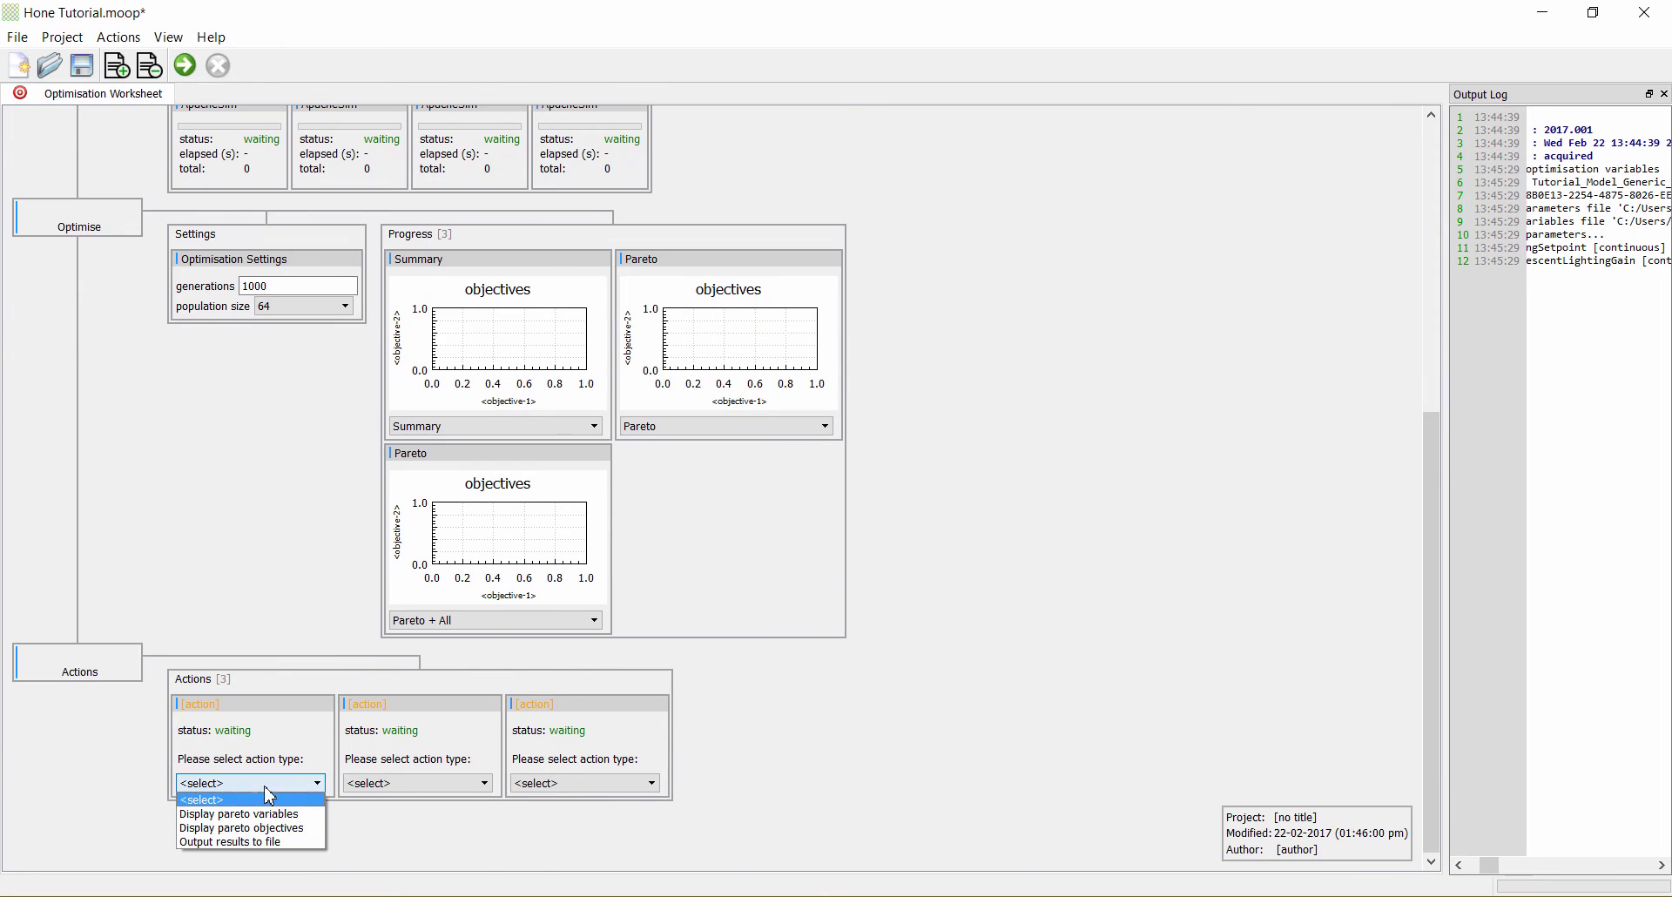
pyautogui.click(266, 815)
pyautogui.click(468, 784)
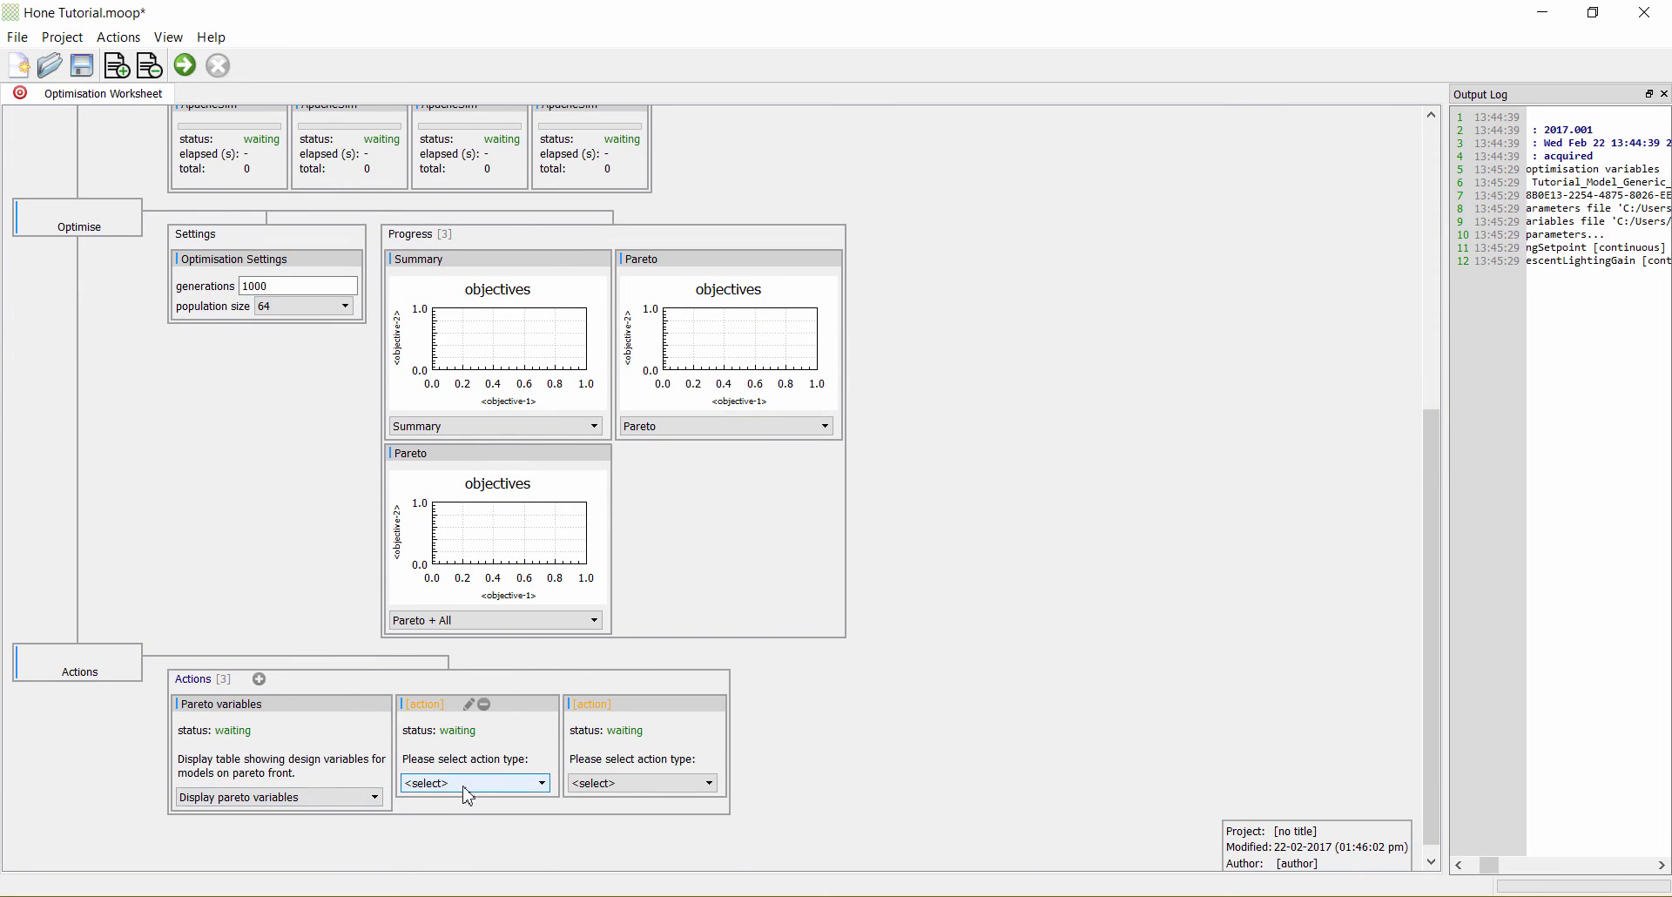
pyautogui.click(466, 822)
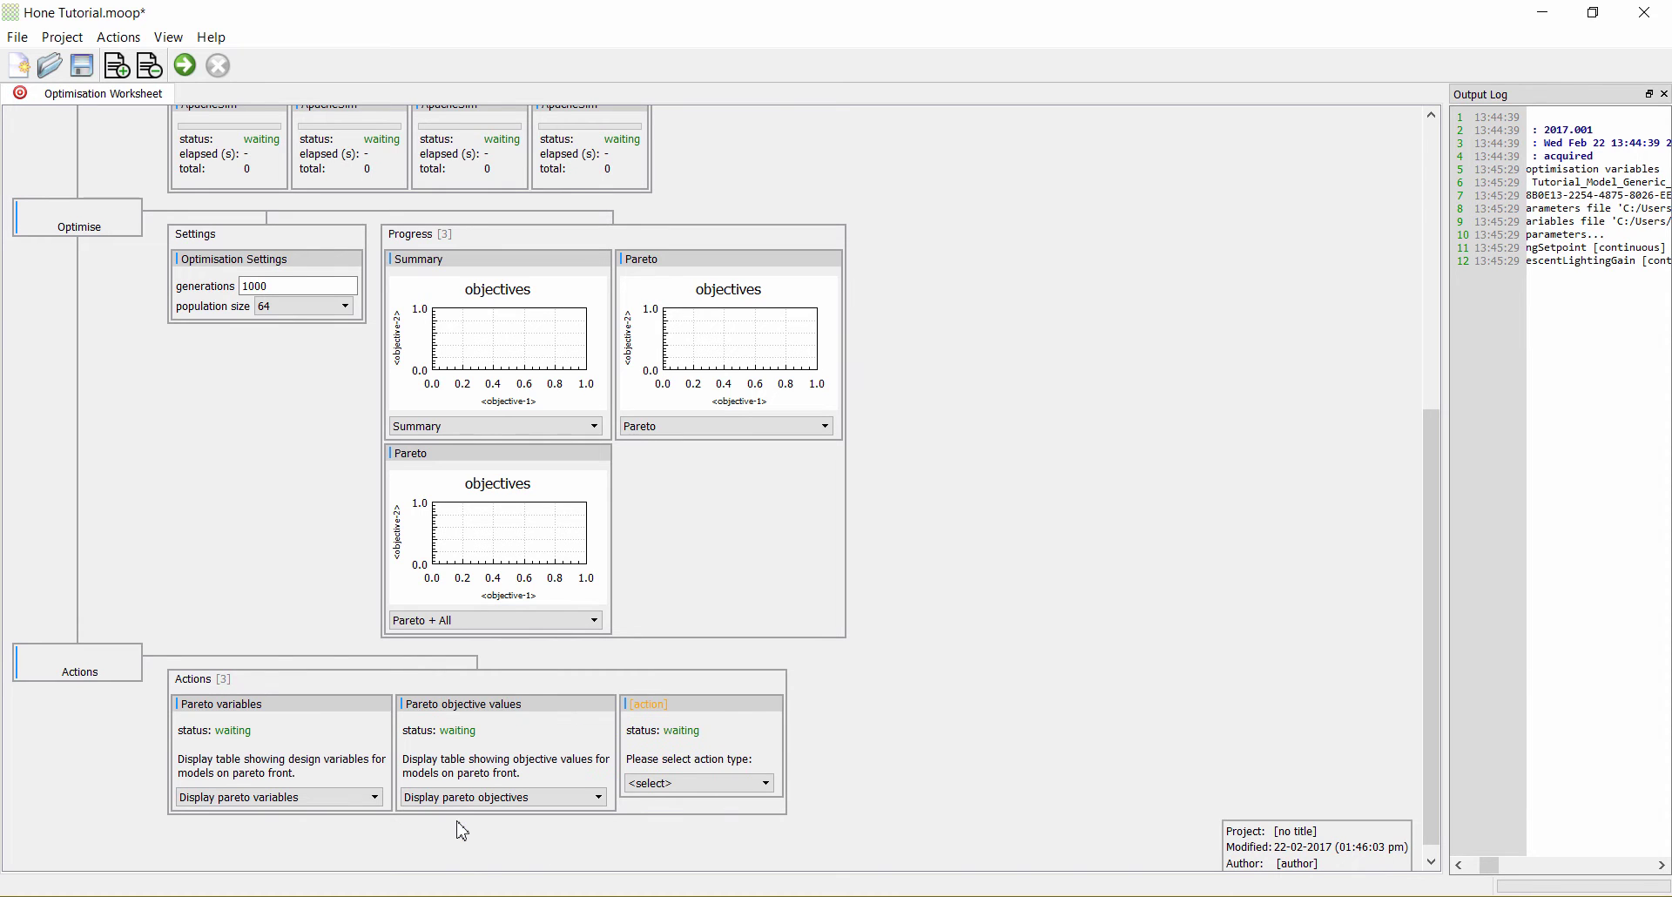
pyautogui.click(704, 785)
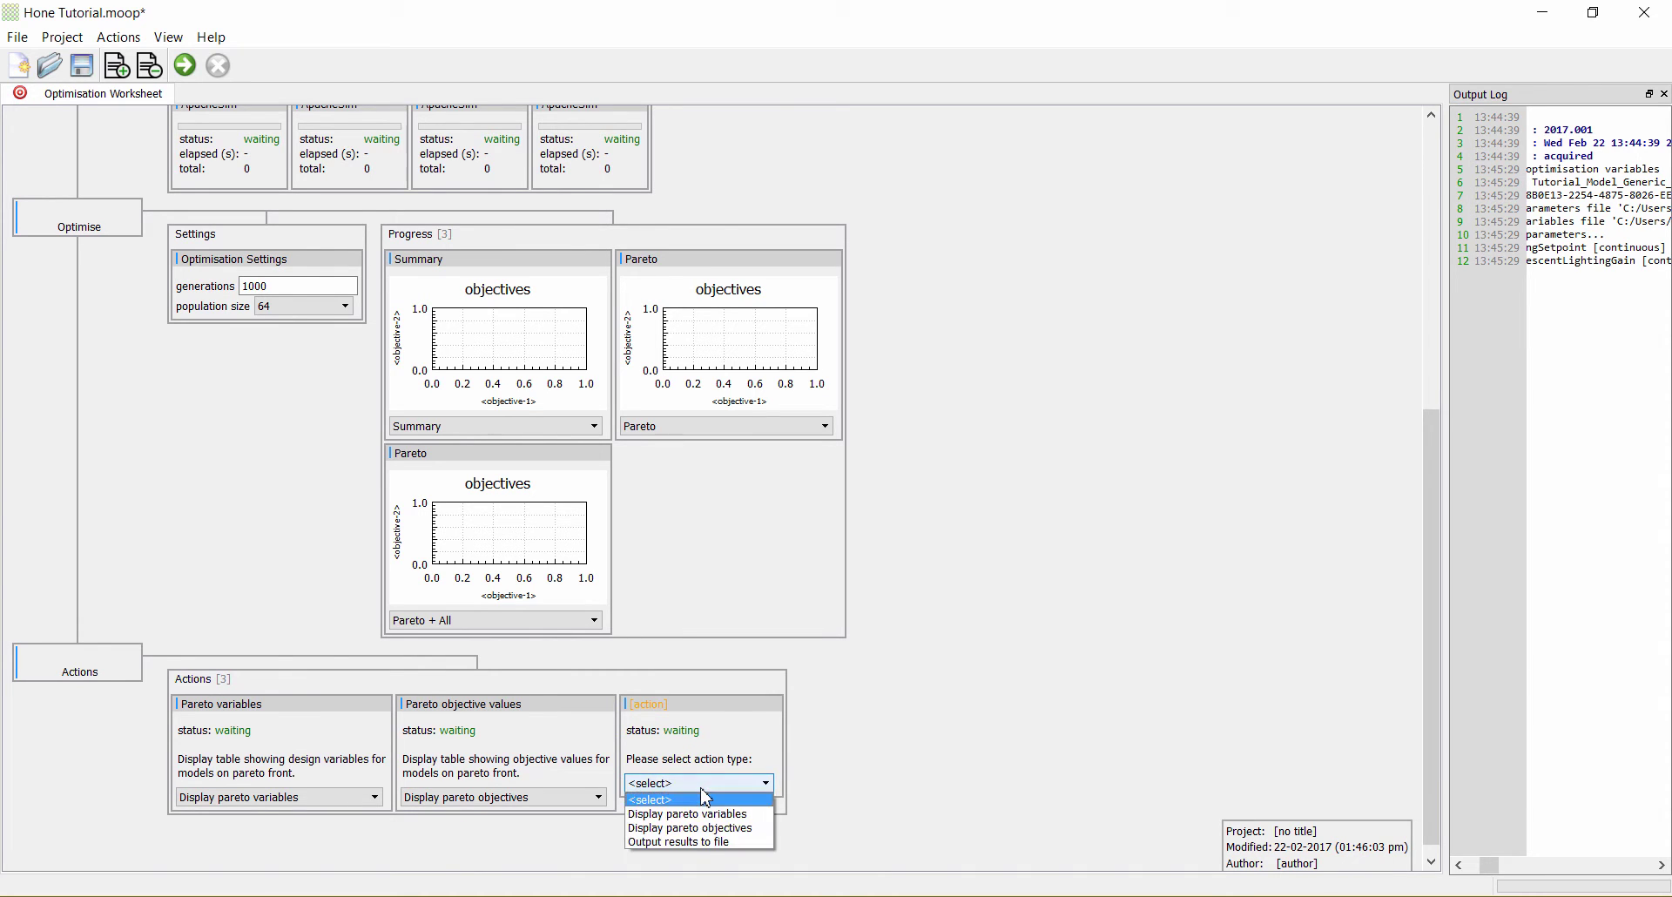
pyautogui.click(714, 843)
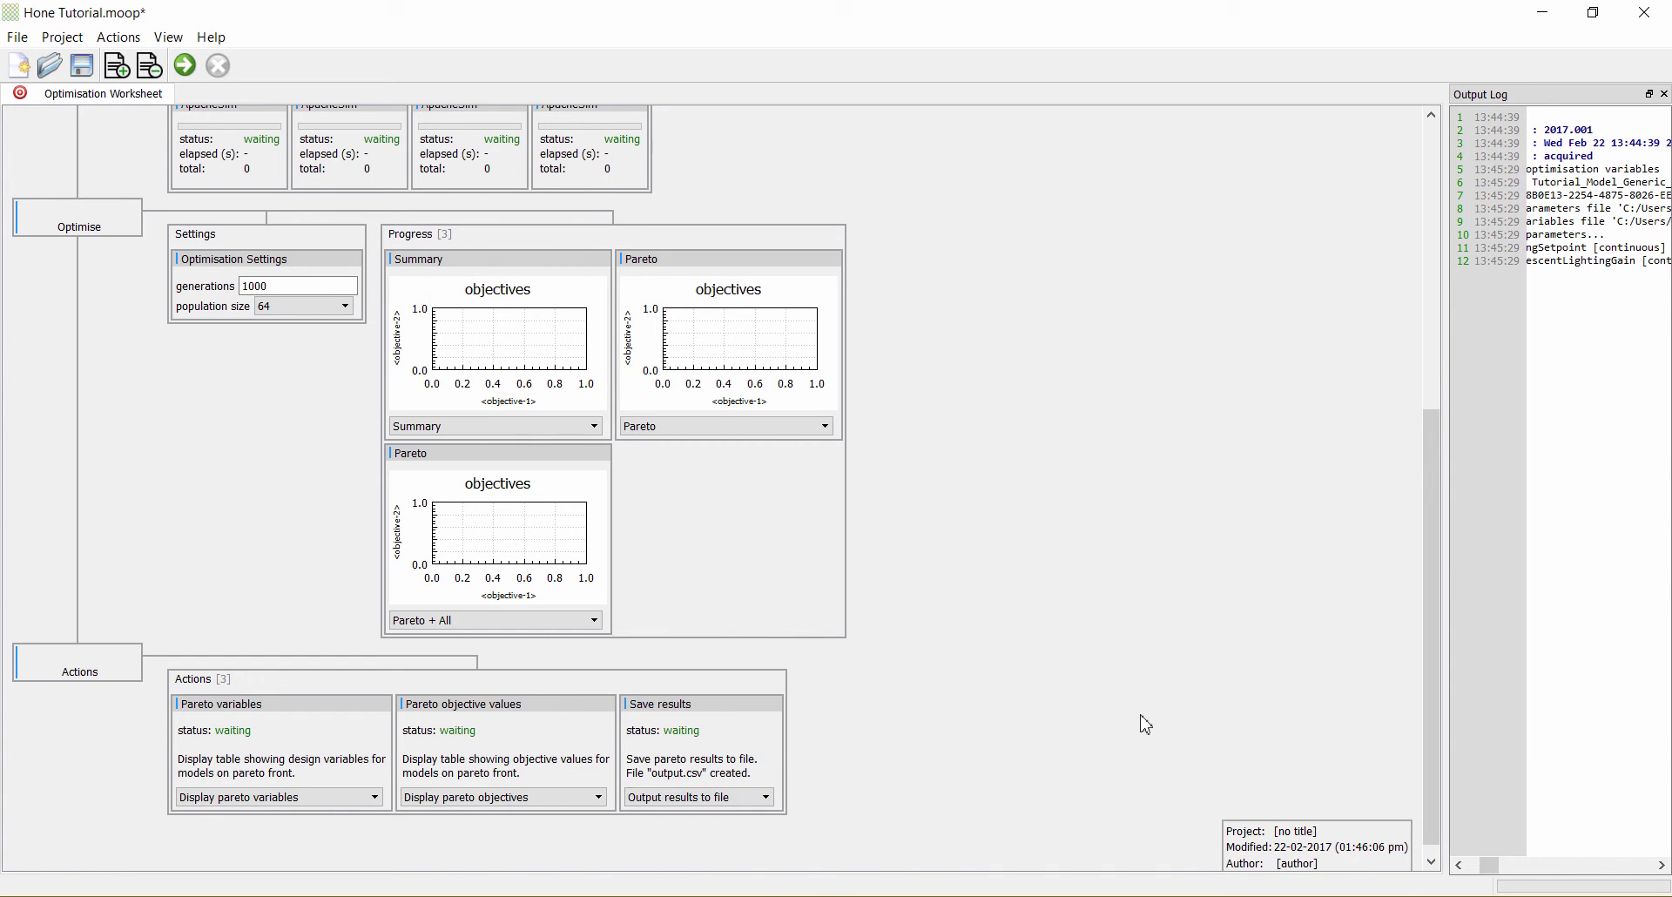
# Start the optimisation run from the top of the worksheet.
pyautogui.scroll(2, 1141, 724)
pyautogui.scroll(1, 1142, 726)
pyautogui.scroll(2, 1143, 723)
pyautogui.scroll(1, 1142, 721)
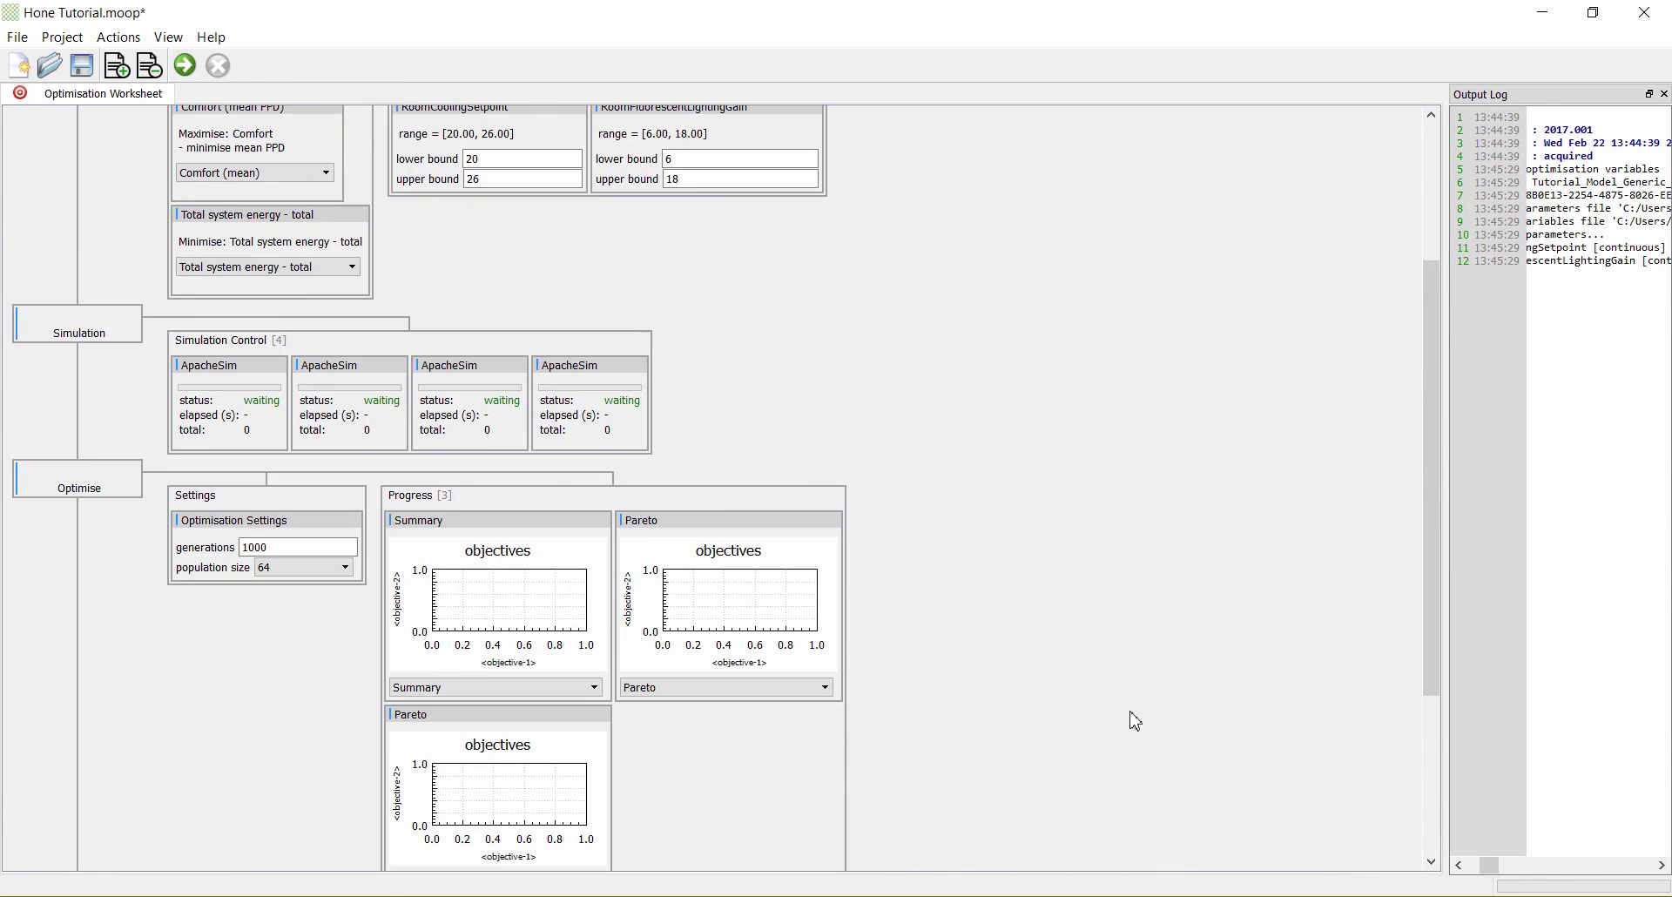
pyautogui.scroll(1, 1143, 719)
pyautogui.scroll(3, 1144, 718)
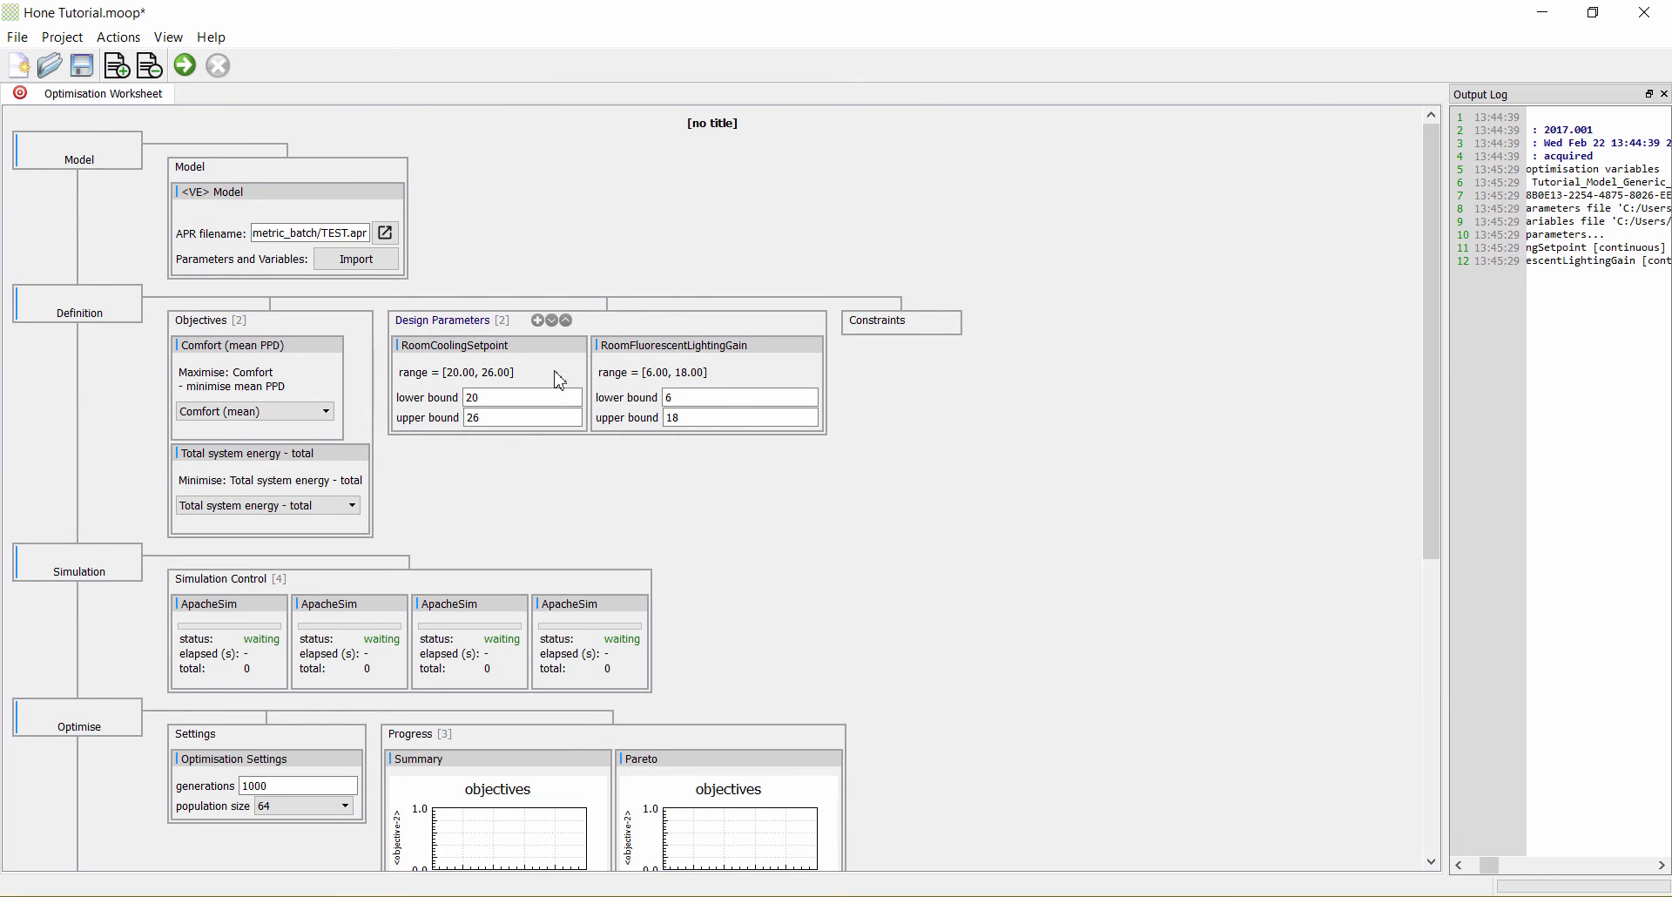
pyautogui.click(186, 66)
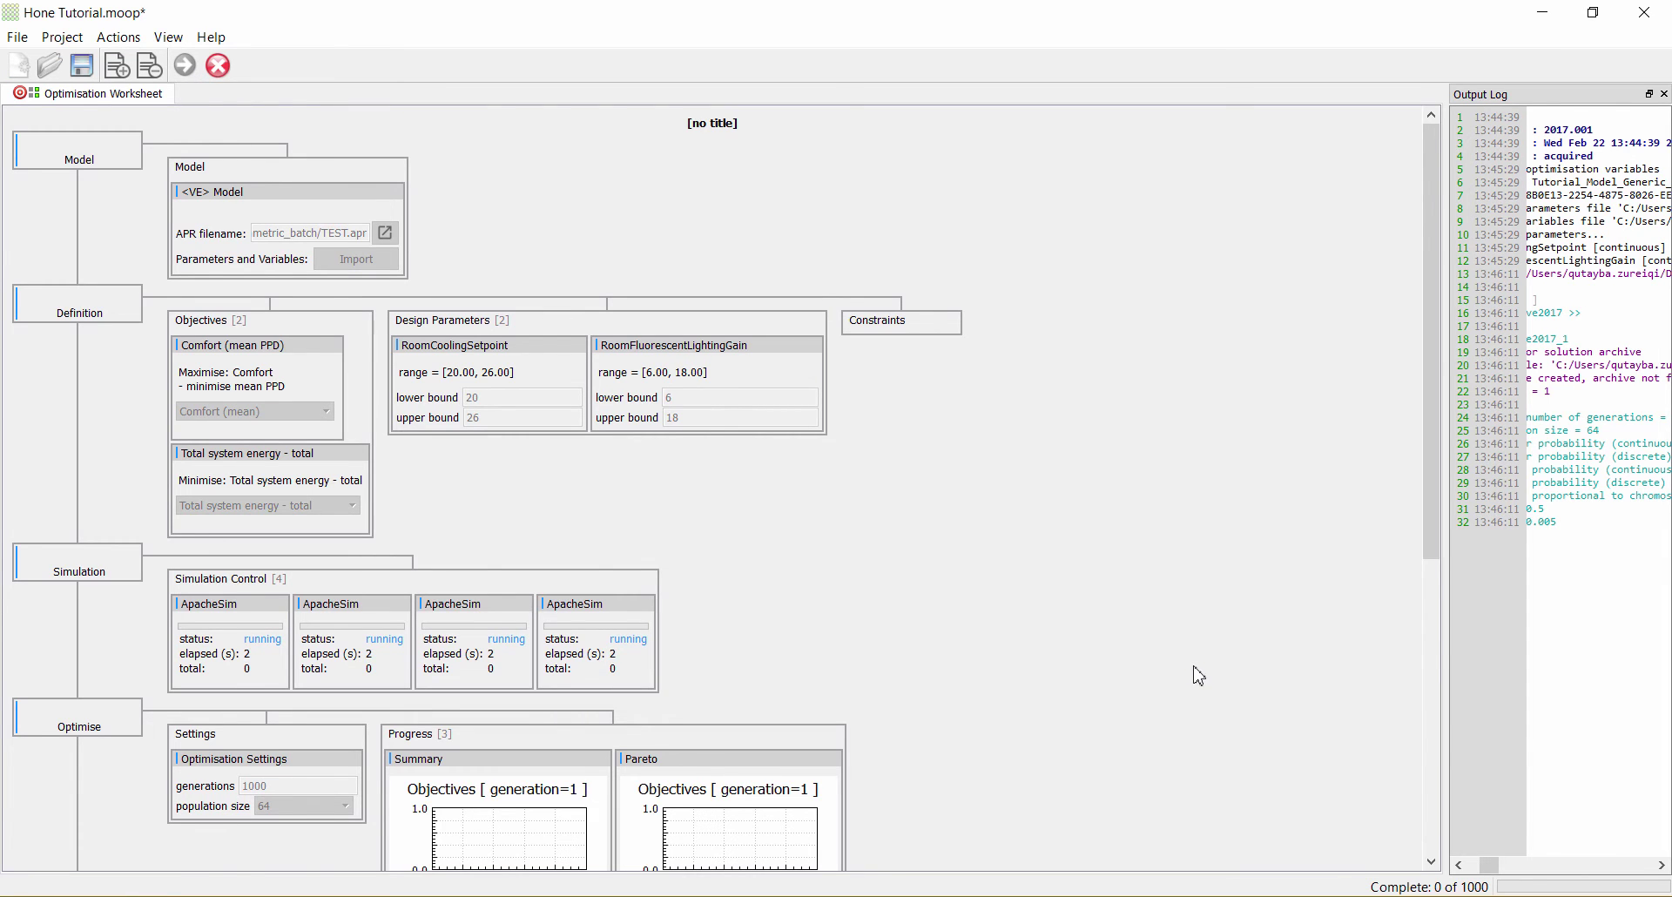
# Widen the Output Log to read the Pareto tables, then narrow it again.
pyautogui.scroll(-8, 1199, 676)
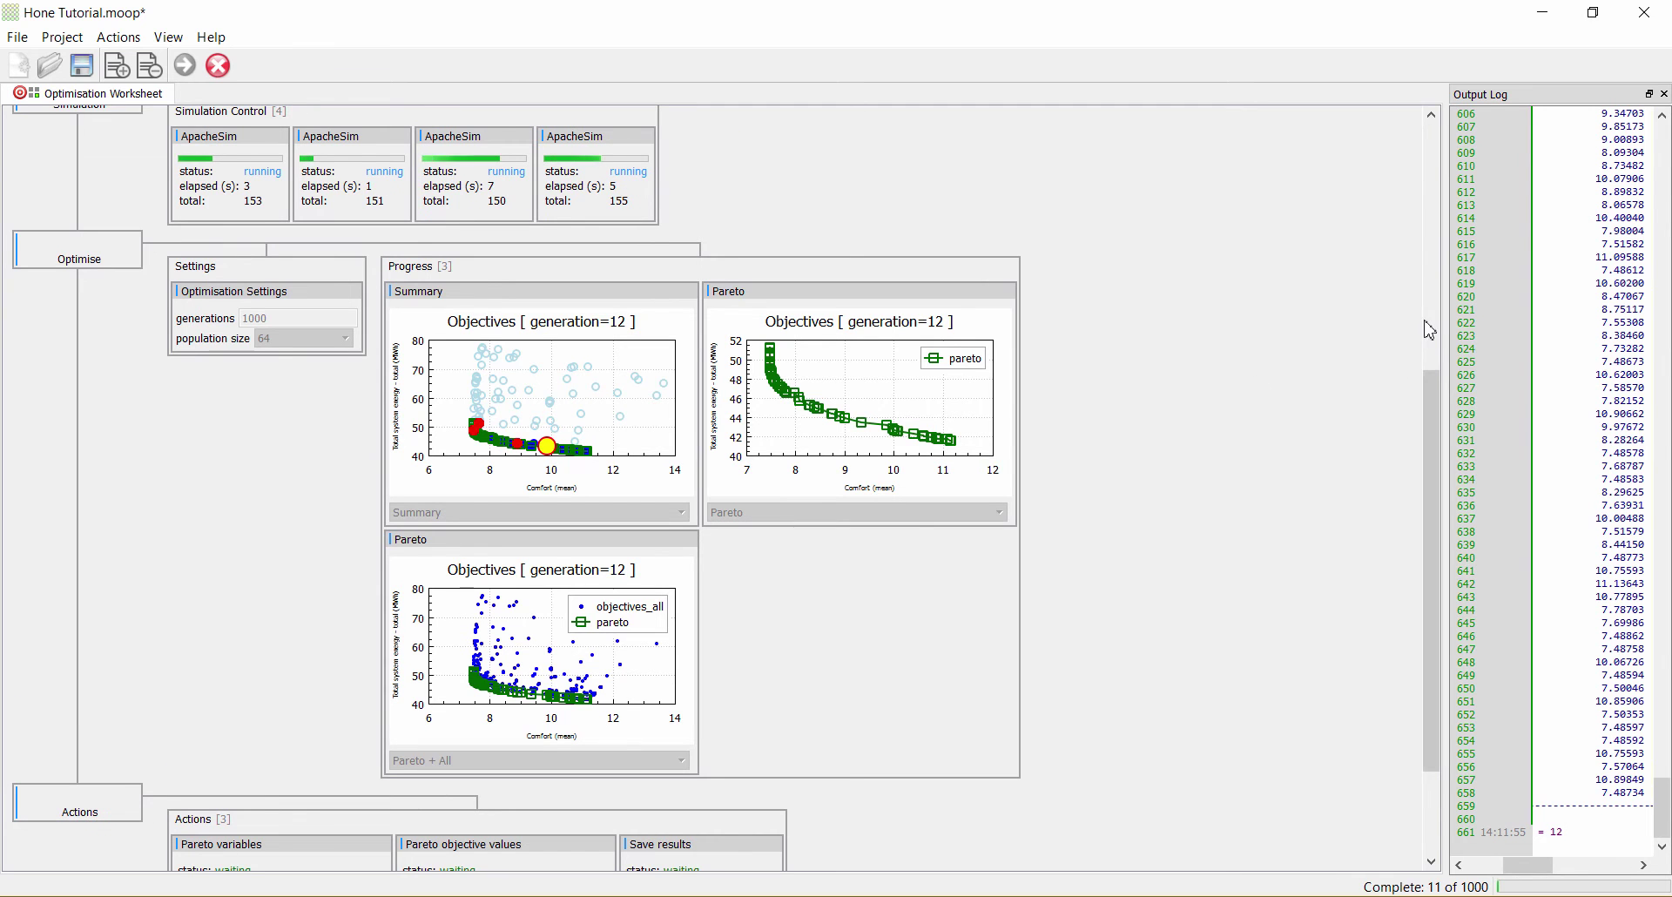
pyautogui.moveTo(1446, 330); pyautogui.dragTo(1055, 330)
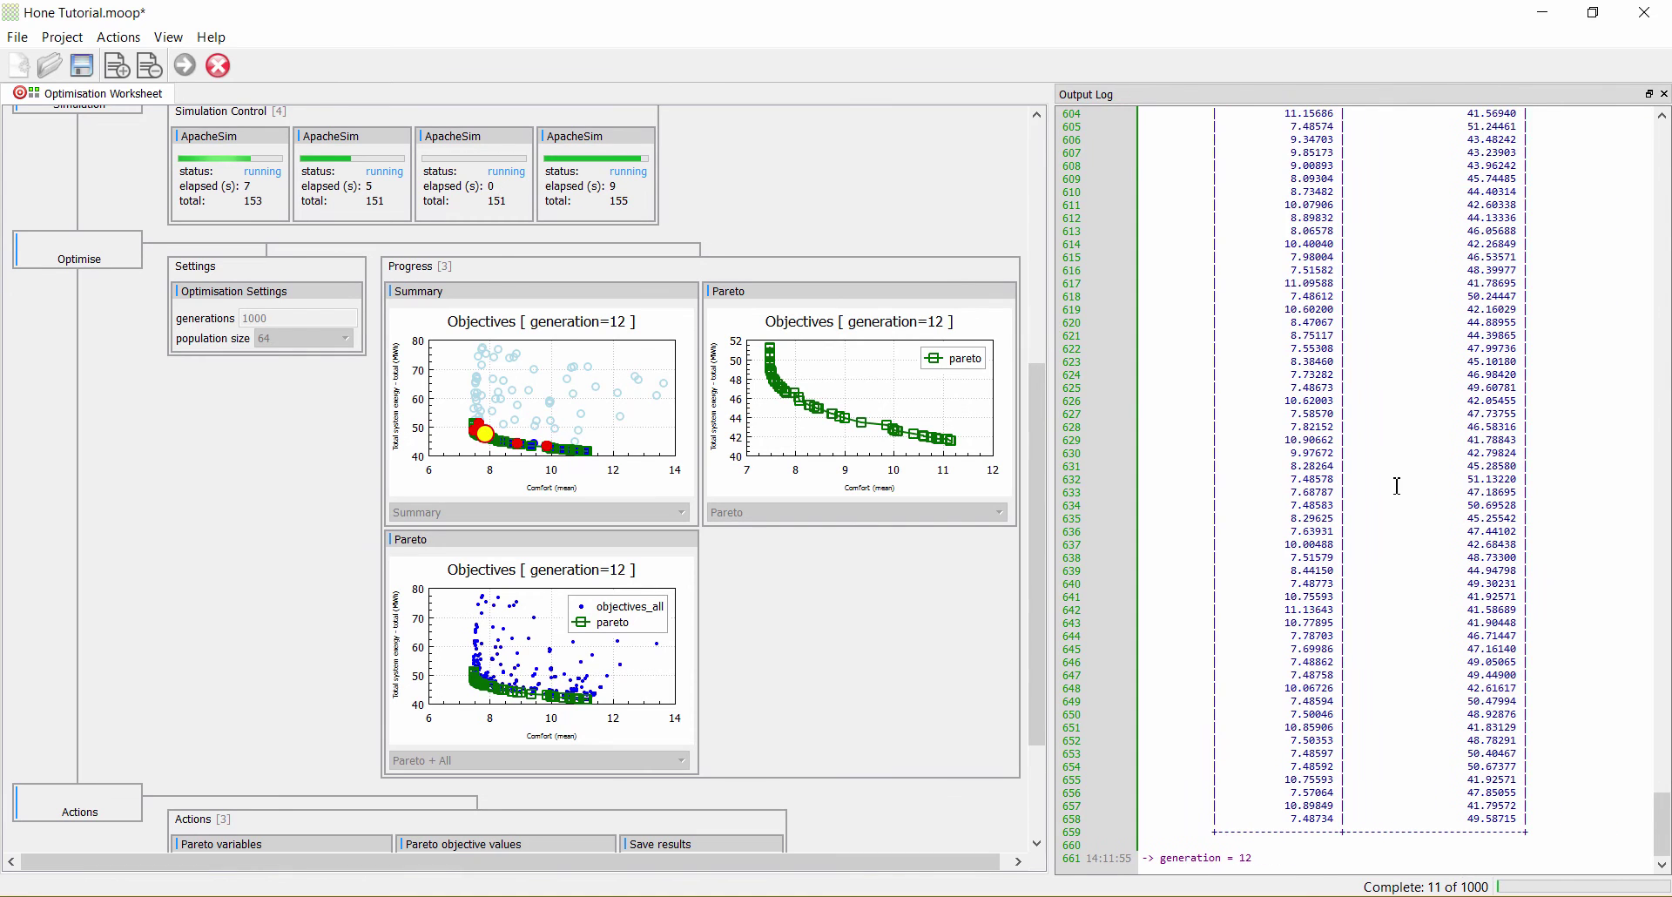
pyautogui.scroll(3, 1397, 485)
pyautogui.scroll(2, 1411, 485)
pyautogui.scroll(3, 1419, 486)
pyautogui.scroll(4, 1496, 502)
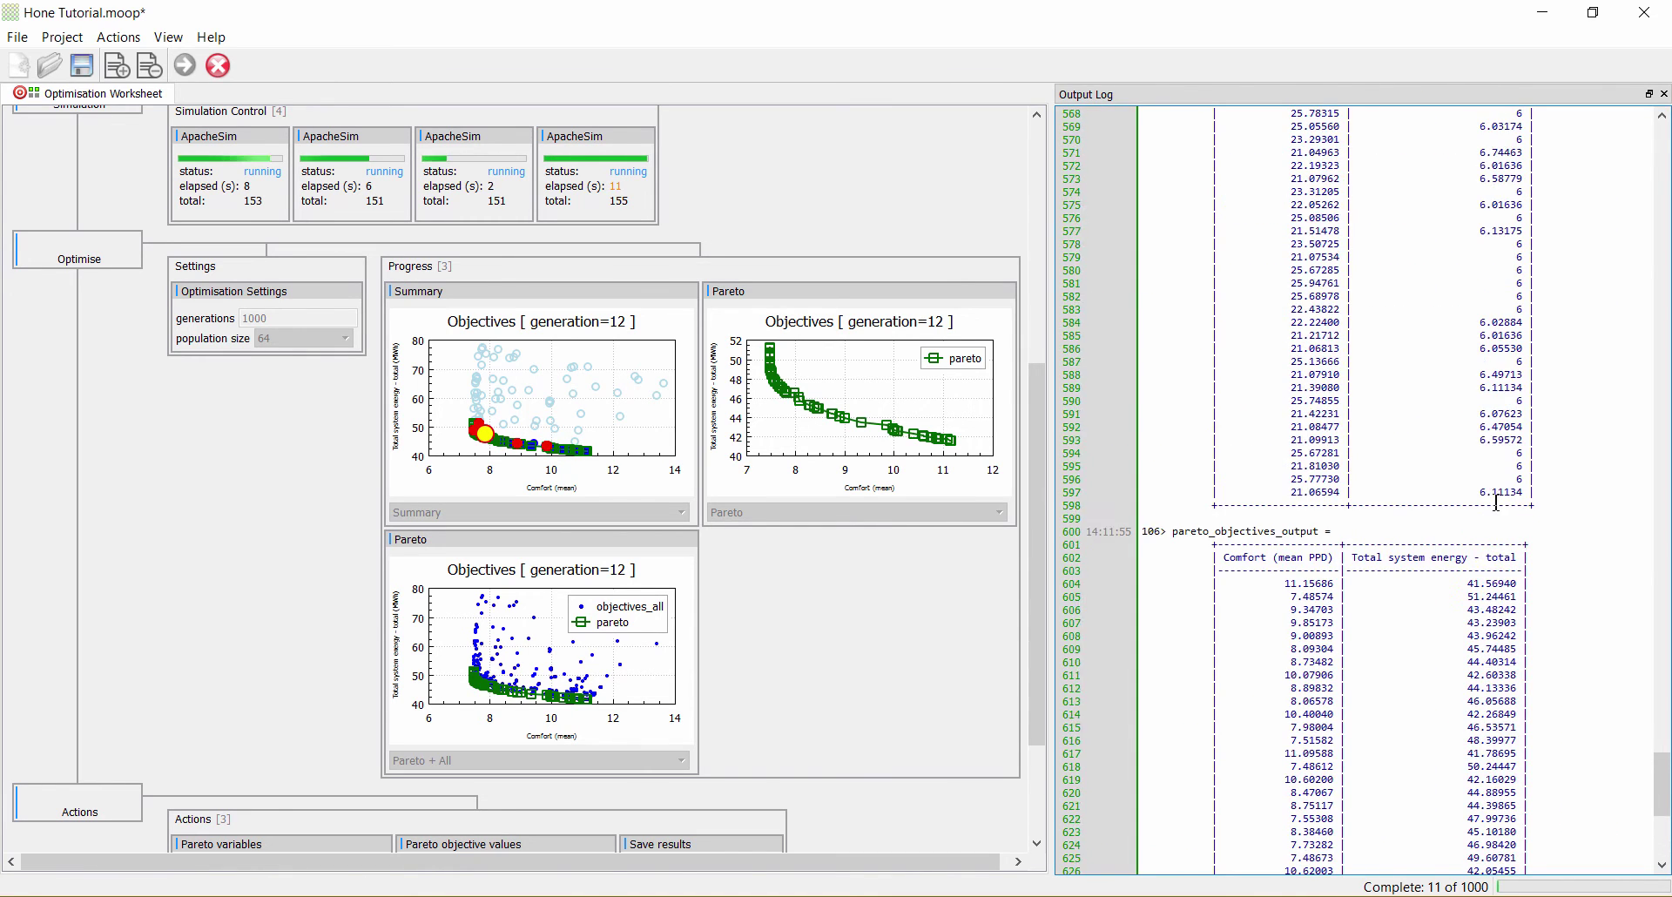
pyautogui.scroll(10, 1496, 502)
pyautogui.scroll(1, 1506, 504)
pyautogui.scroll(6, 1519, 505)
pyautogui.scroll(6, 1528, 507)
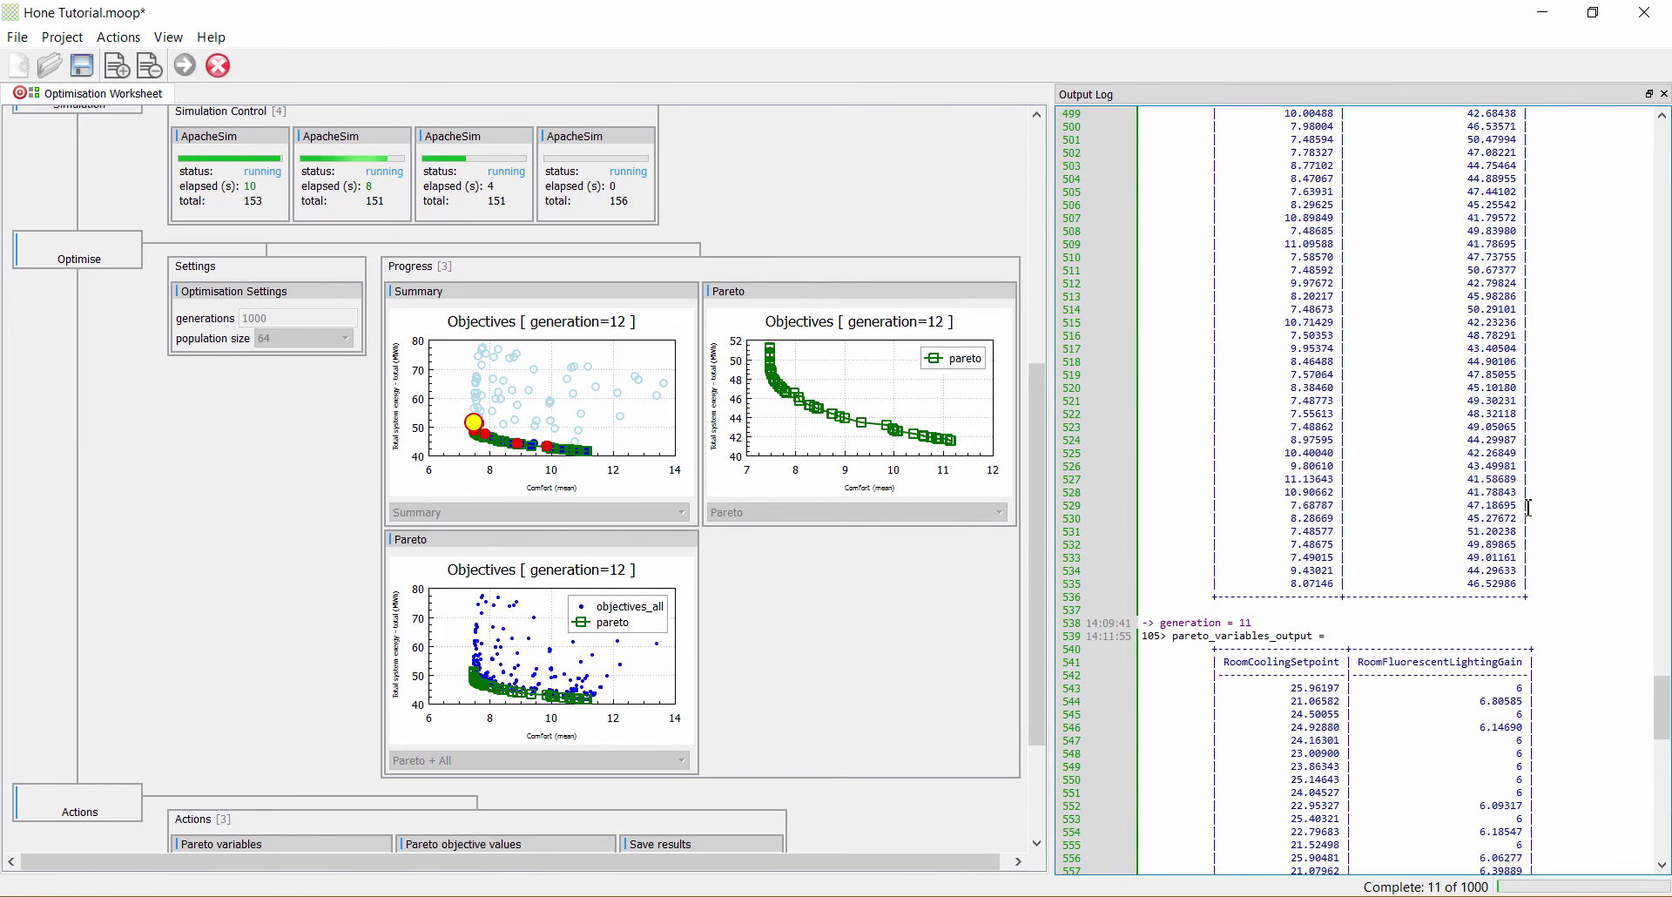
pyautogui.scroll(6, 1528, 507)
pyautogui.scroll(5, 1388, 479)
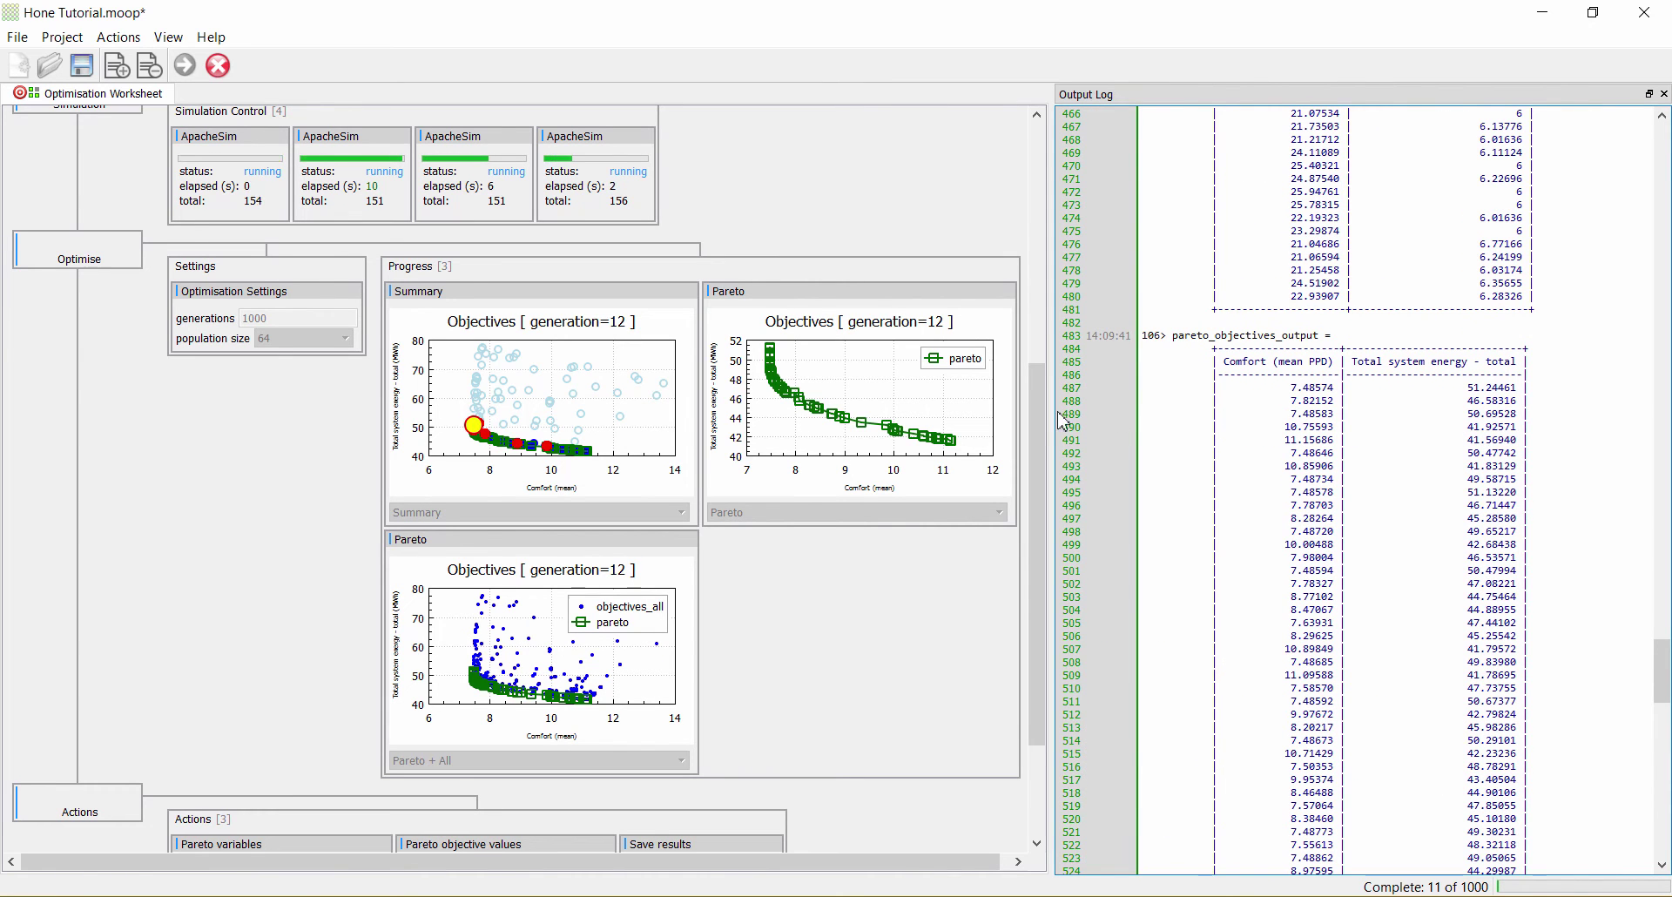
pyautogui.moveTo(1063, 422); pyautogui.dragTo(1430, 440)
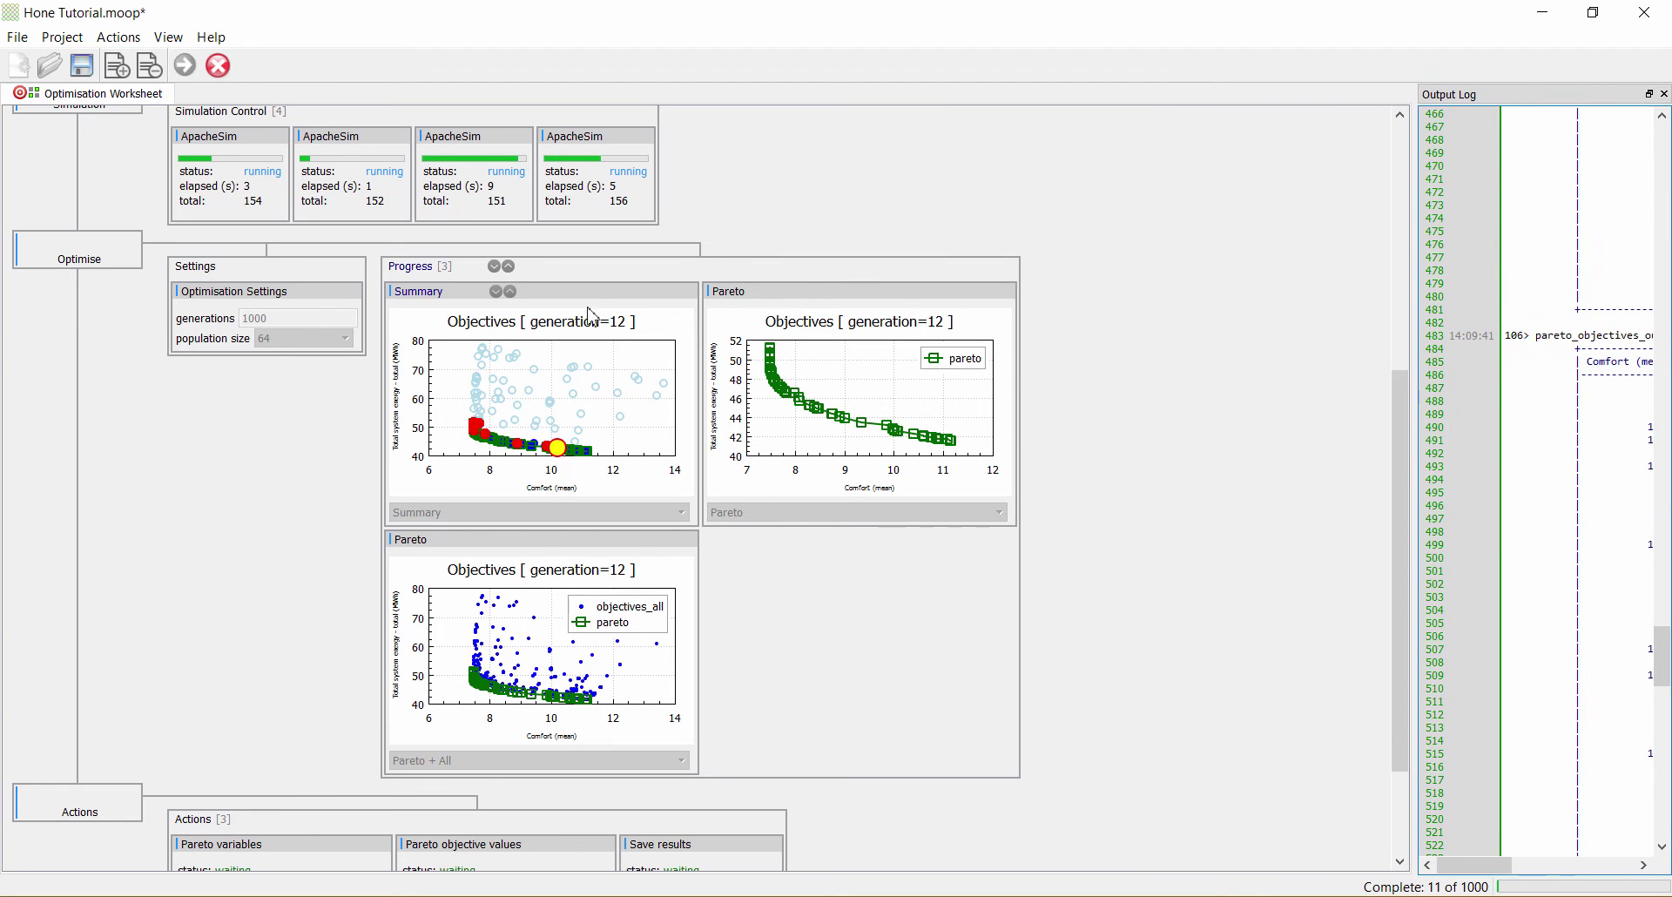
# Enlarge the Summary plot, then return it to its original size.
pyautogui.click(511, 295)
pyautogui.click(511, 295)
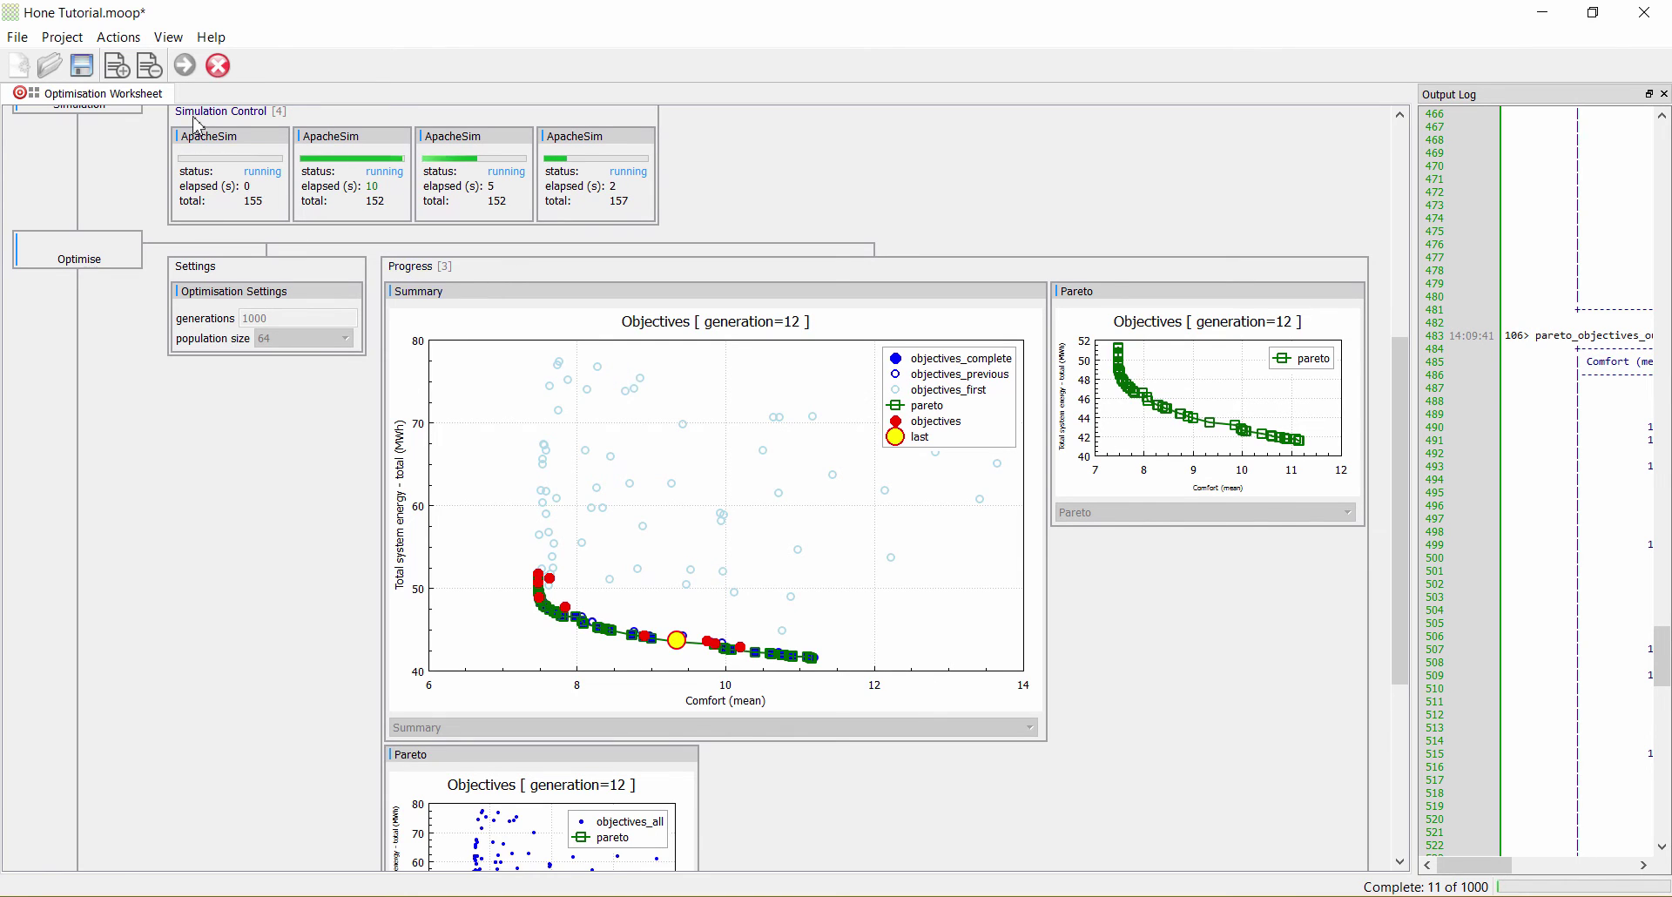
pyautogui.click(223, 75)
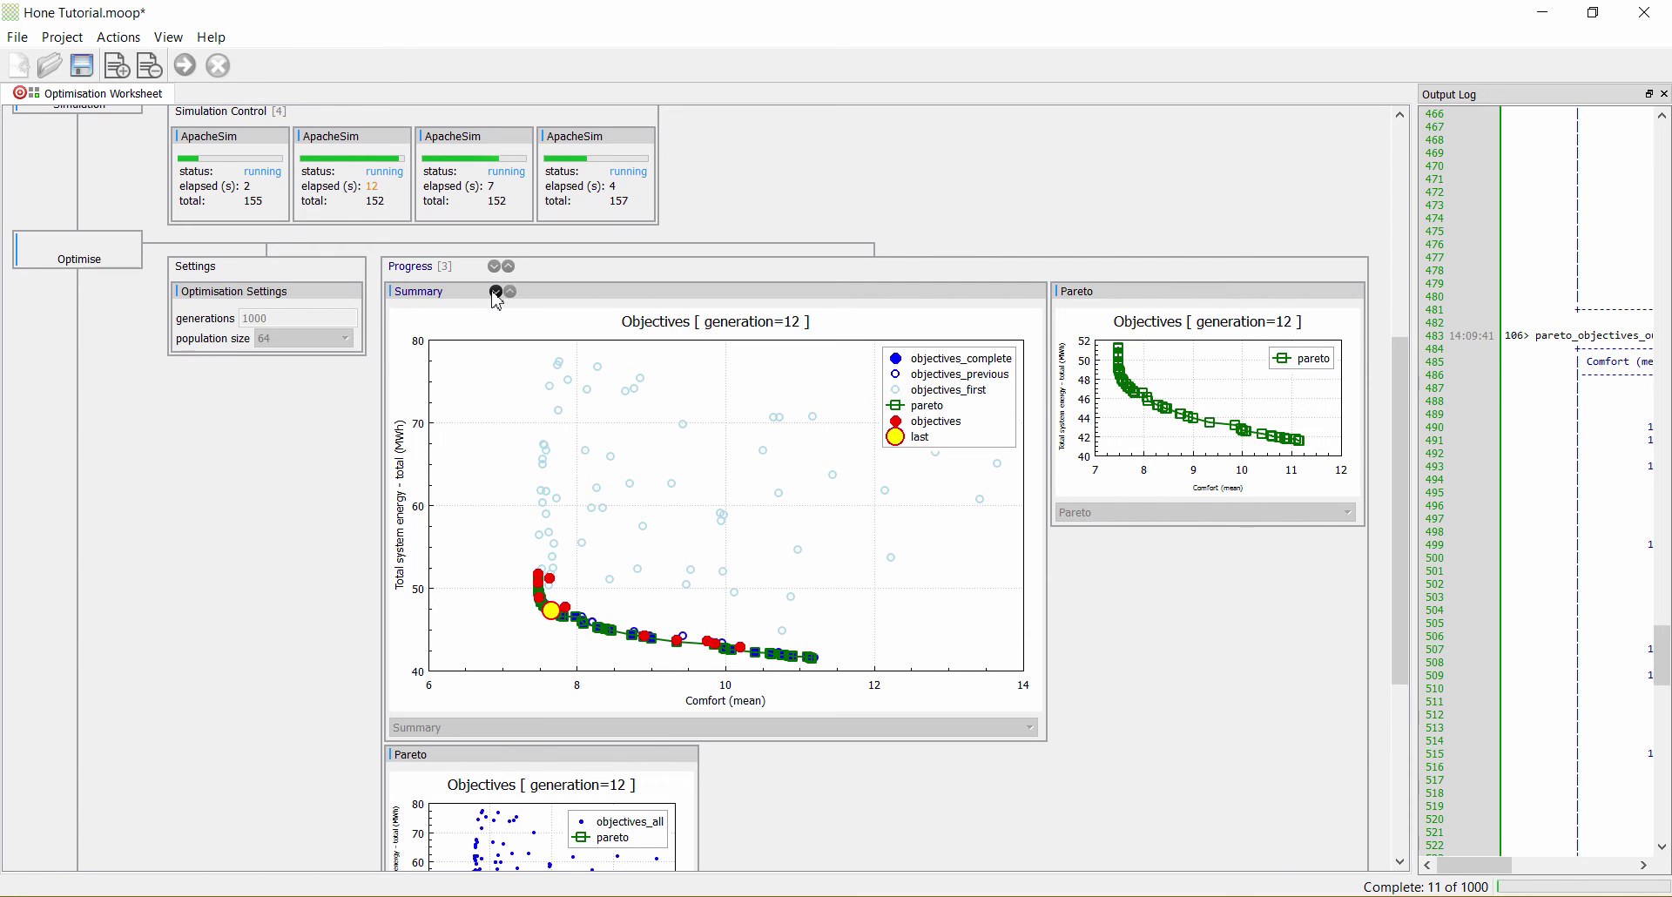
pyautogui.click(496, 292)
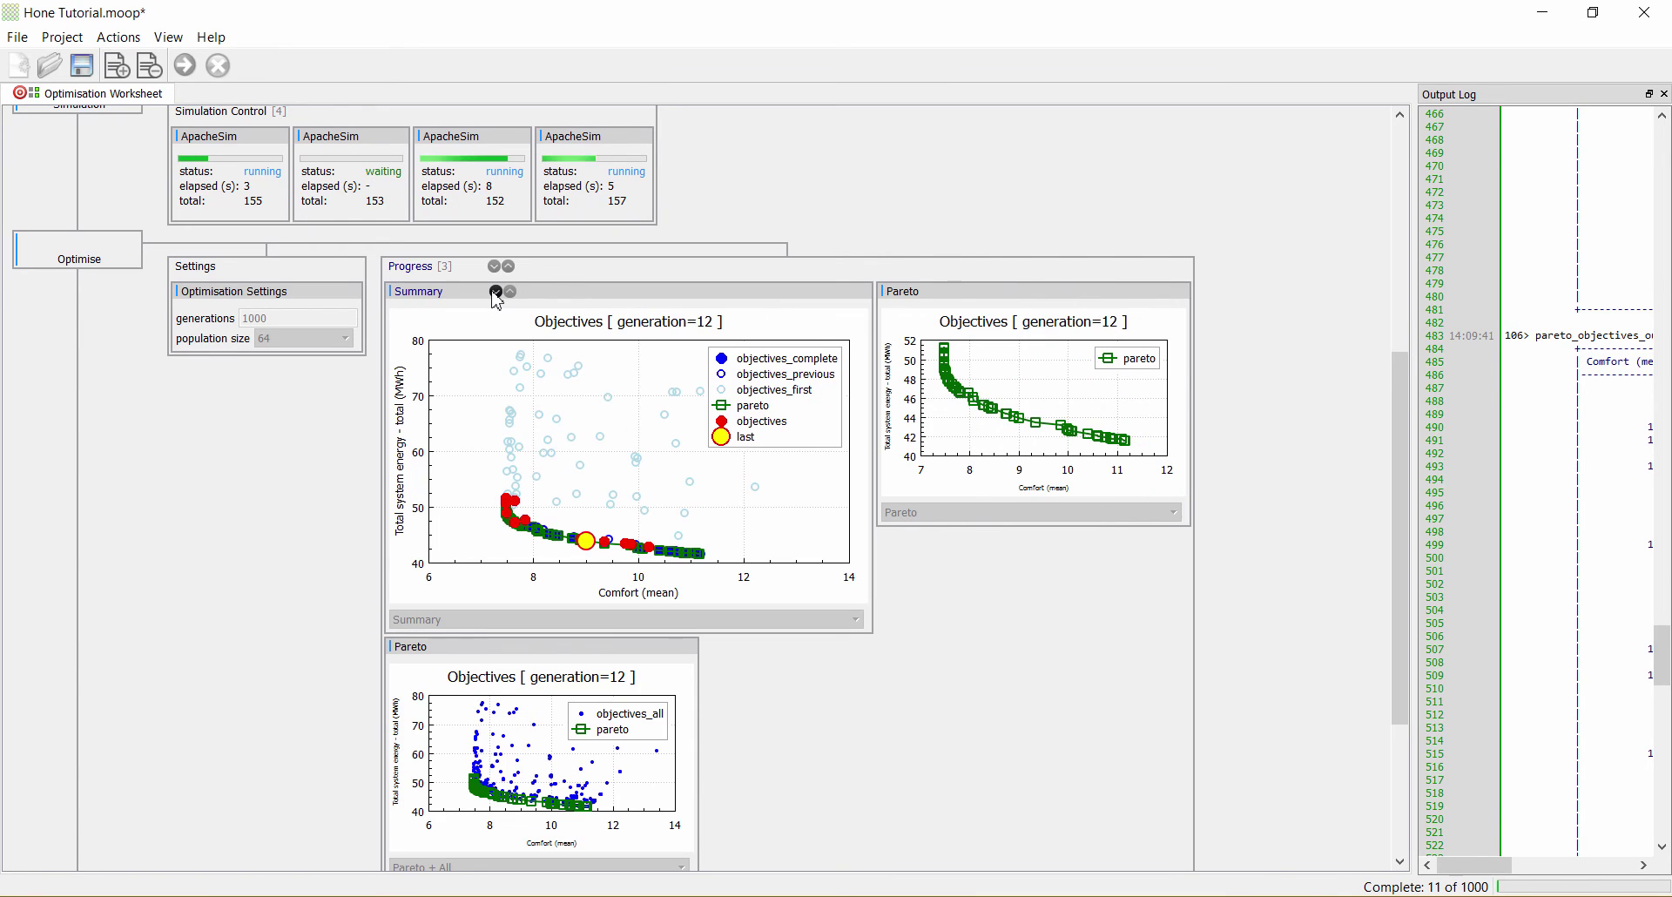
pyautogui.click(495, 291)
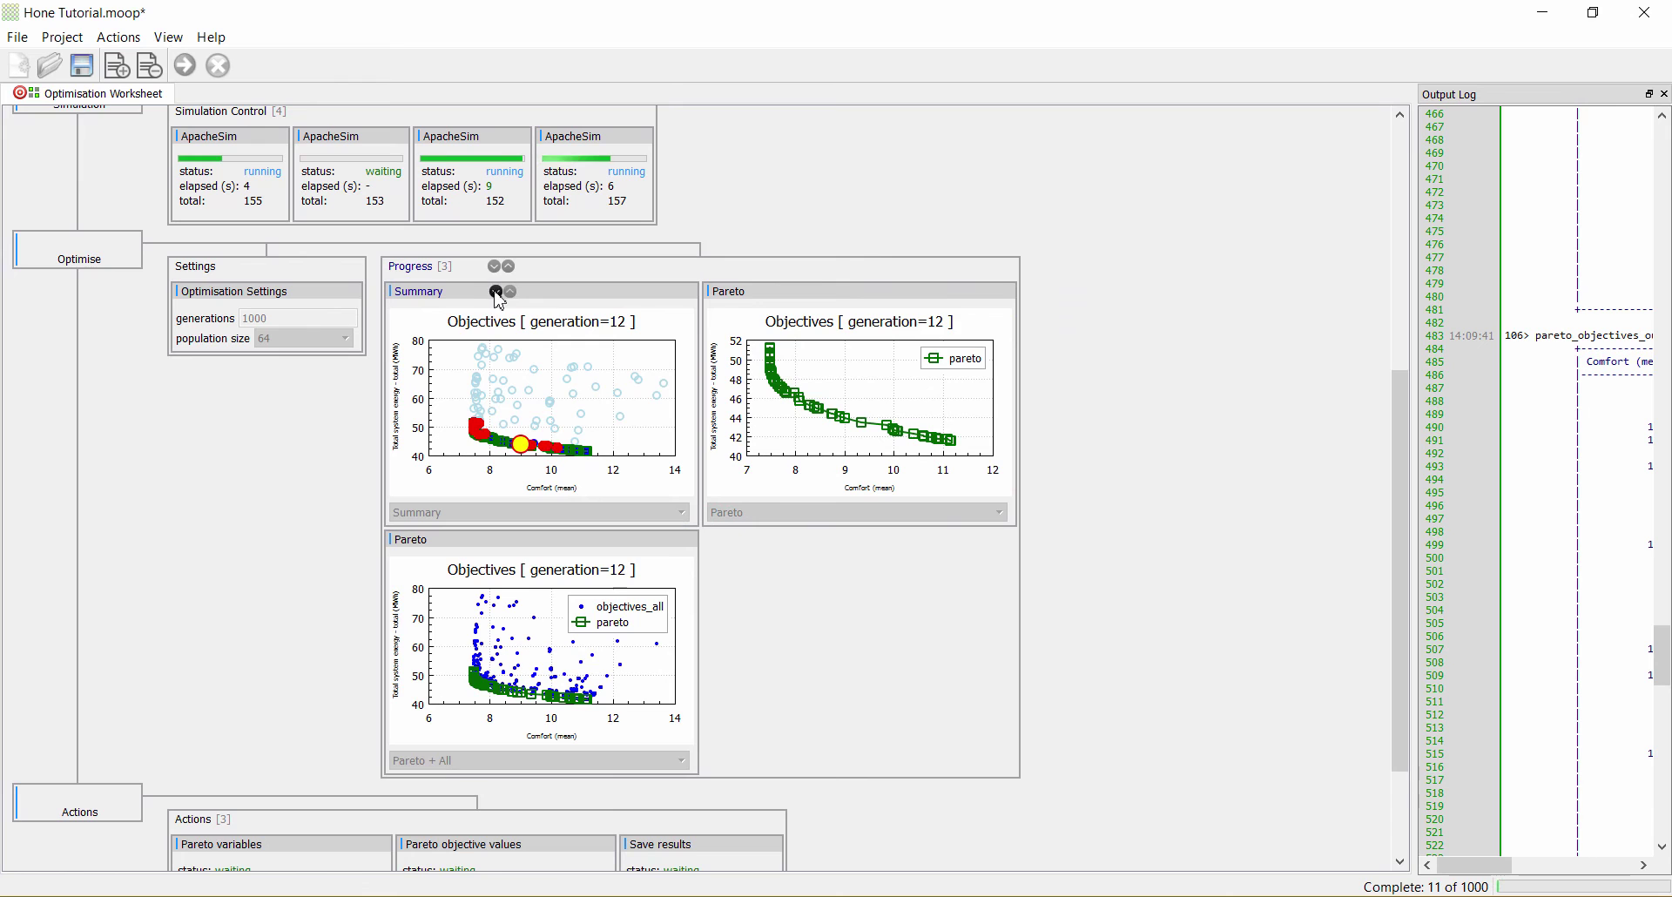
# Enlarge the Pareto plot to show the comfort-versus-energy trade-off curve.
pyautogui.click(811, 292)
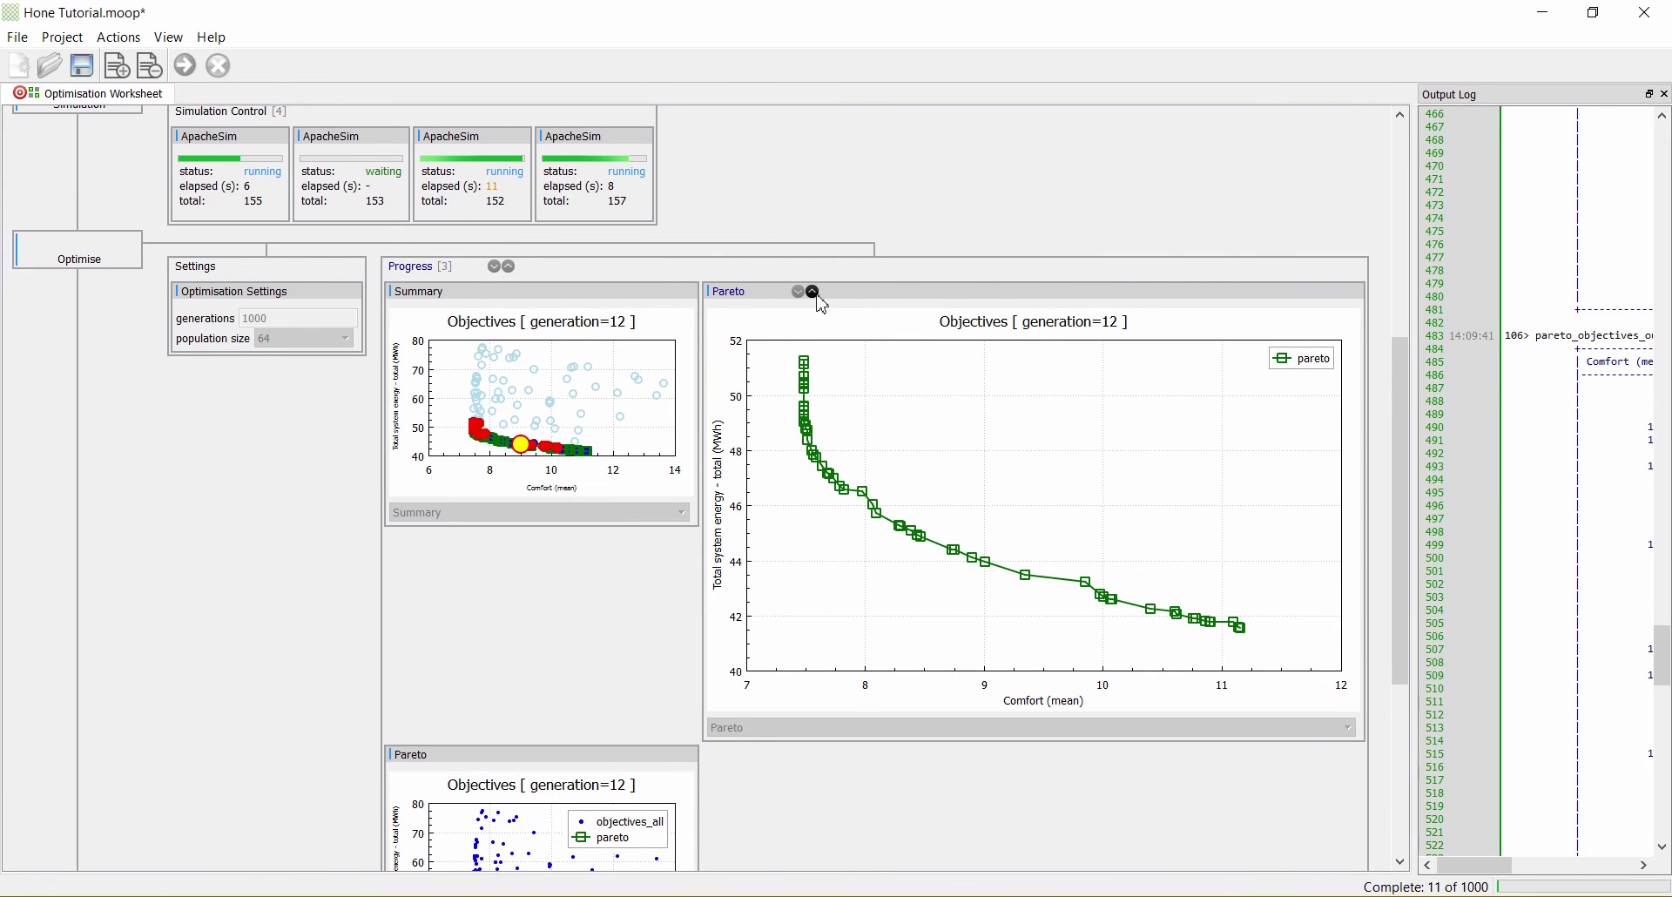
pyautogui.click(811, 292)
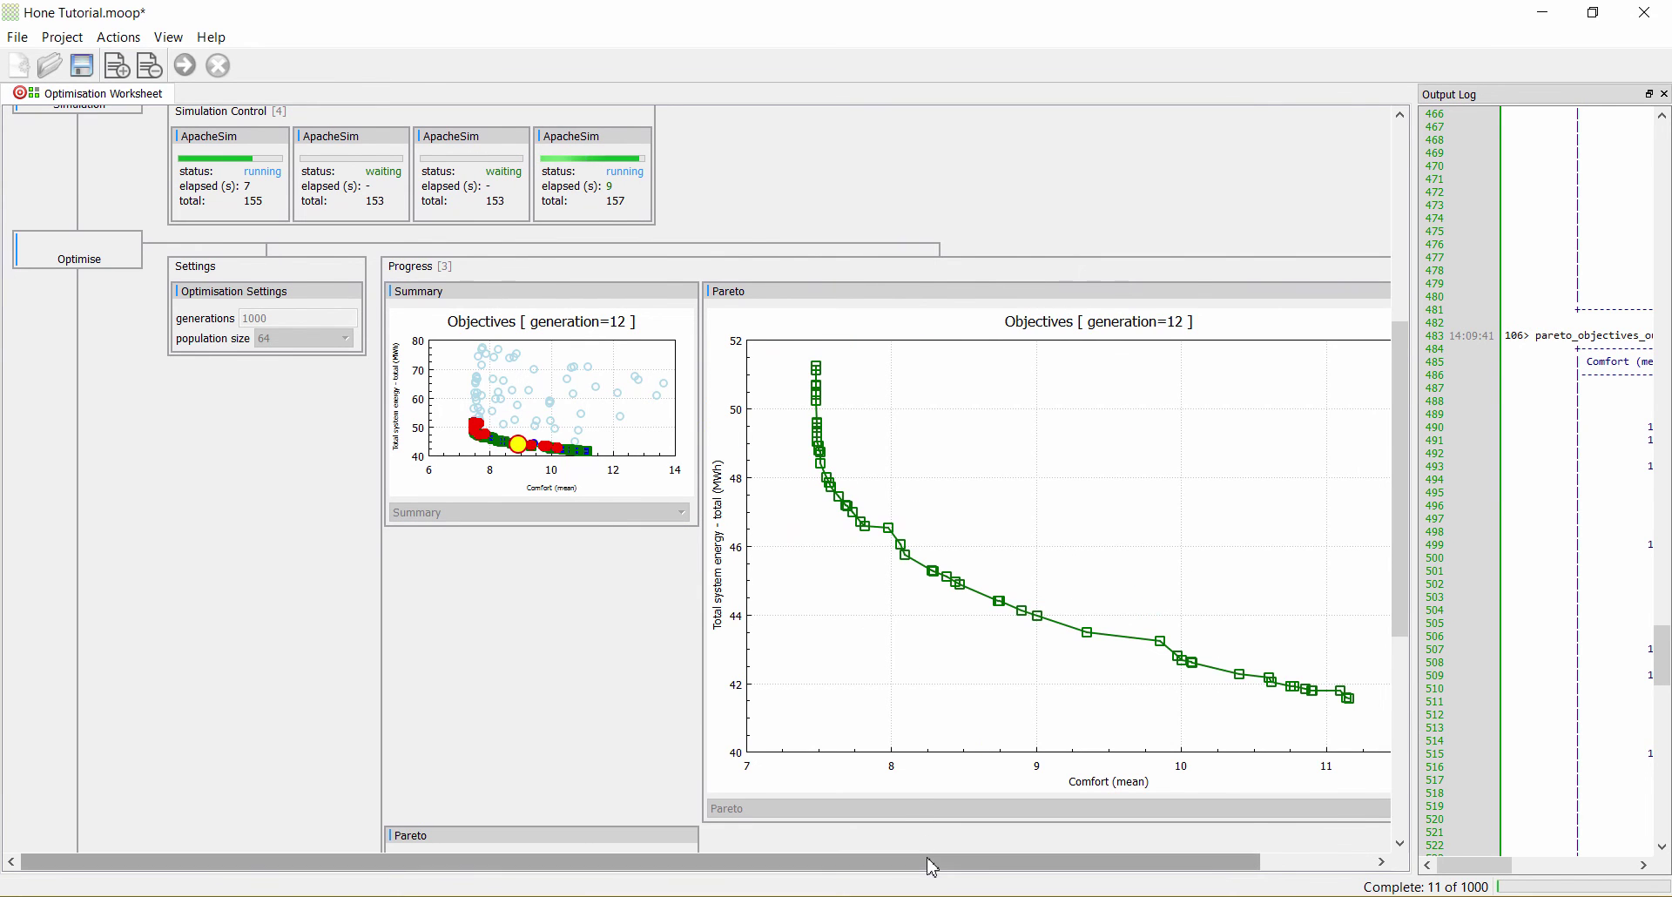
pyautogui.moveTo(930, 862); pyautogui.dragTo(1064, 865)
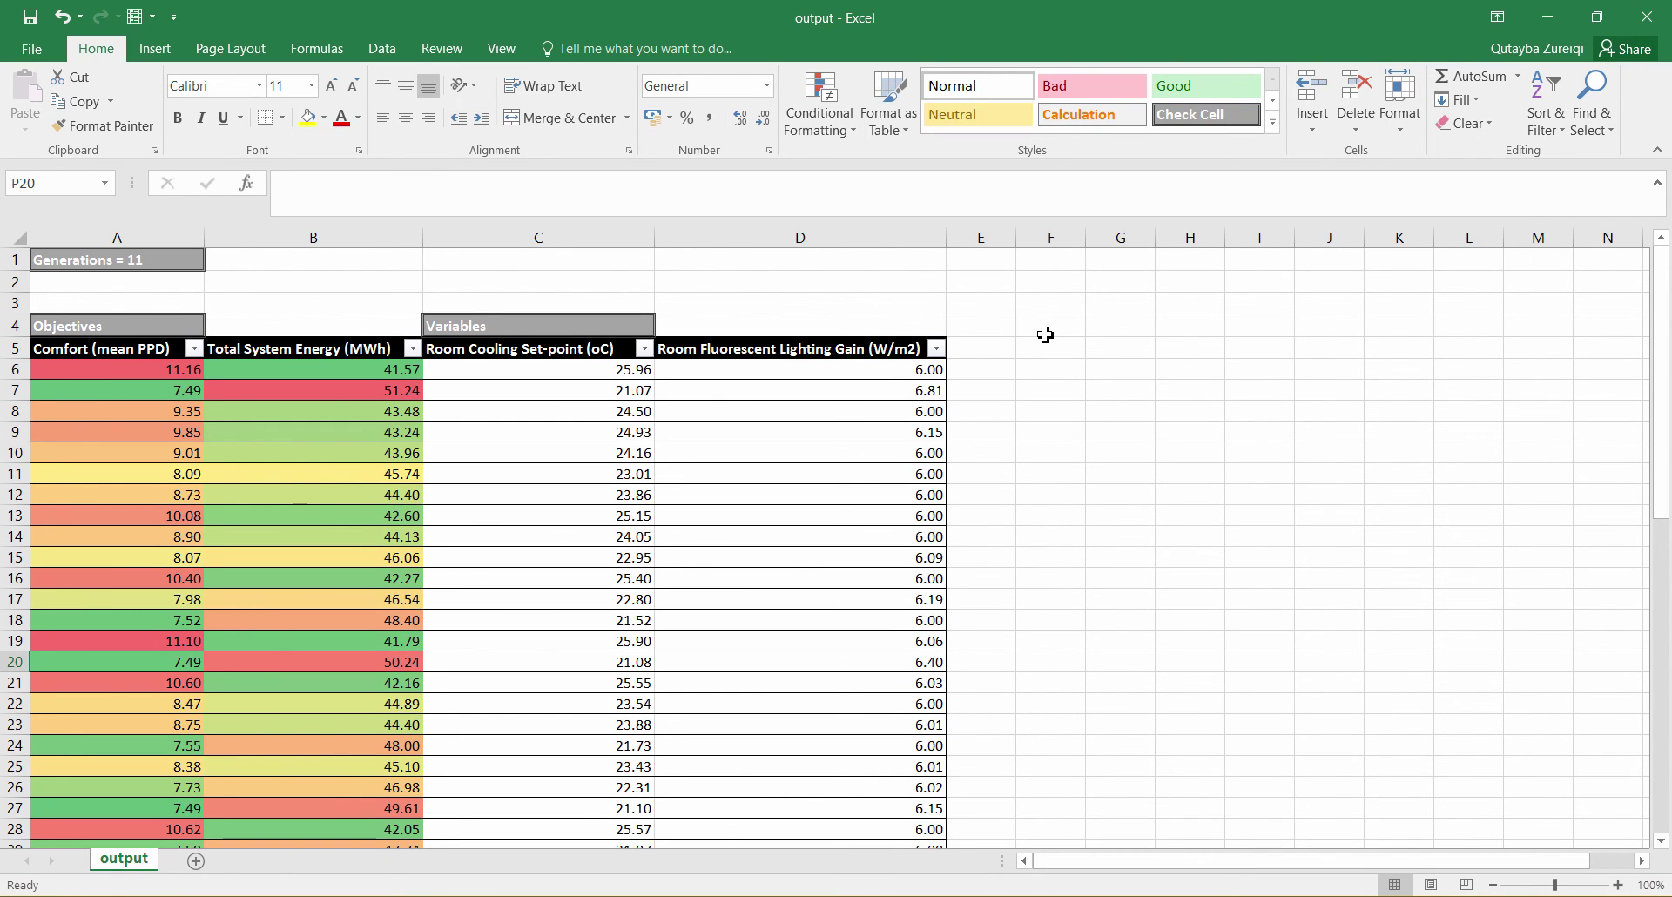
# Scroll through output.csv to row 60, reviewing all 55 Pareto solutions.
pyautogui.scroll(-1, 1045, 334)
pyautogui.scroll(-1, 1045, 335)
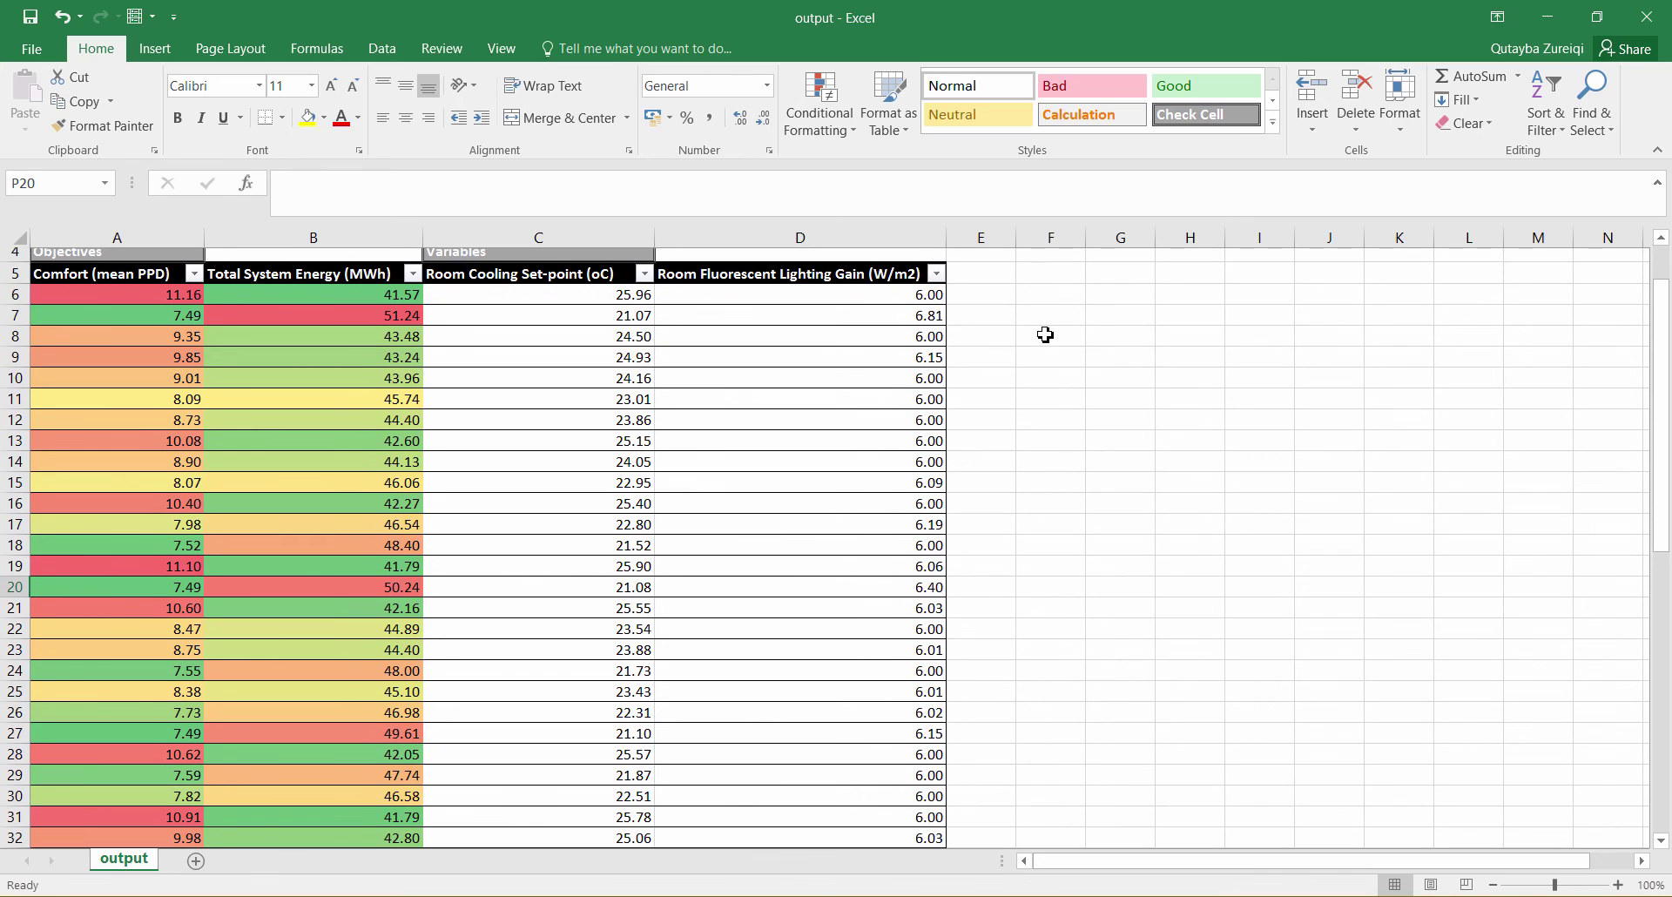
pyautogui.scroll(-1, 1045, 335)
pyautogui.scroll(-1, 1045, 334)
pyautogui.scroll(-1, 1045, 334)
pyautogui.scroll(-1, 1045, 335)
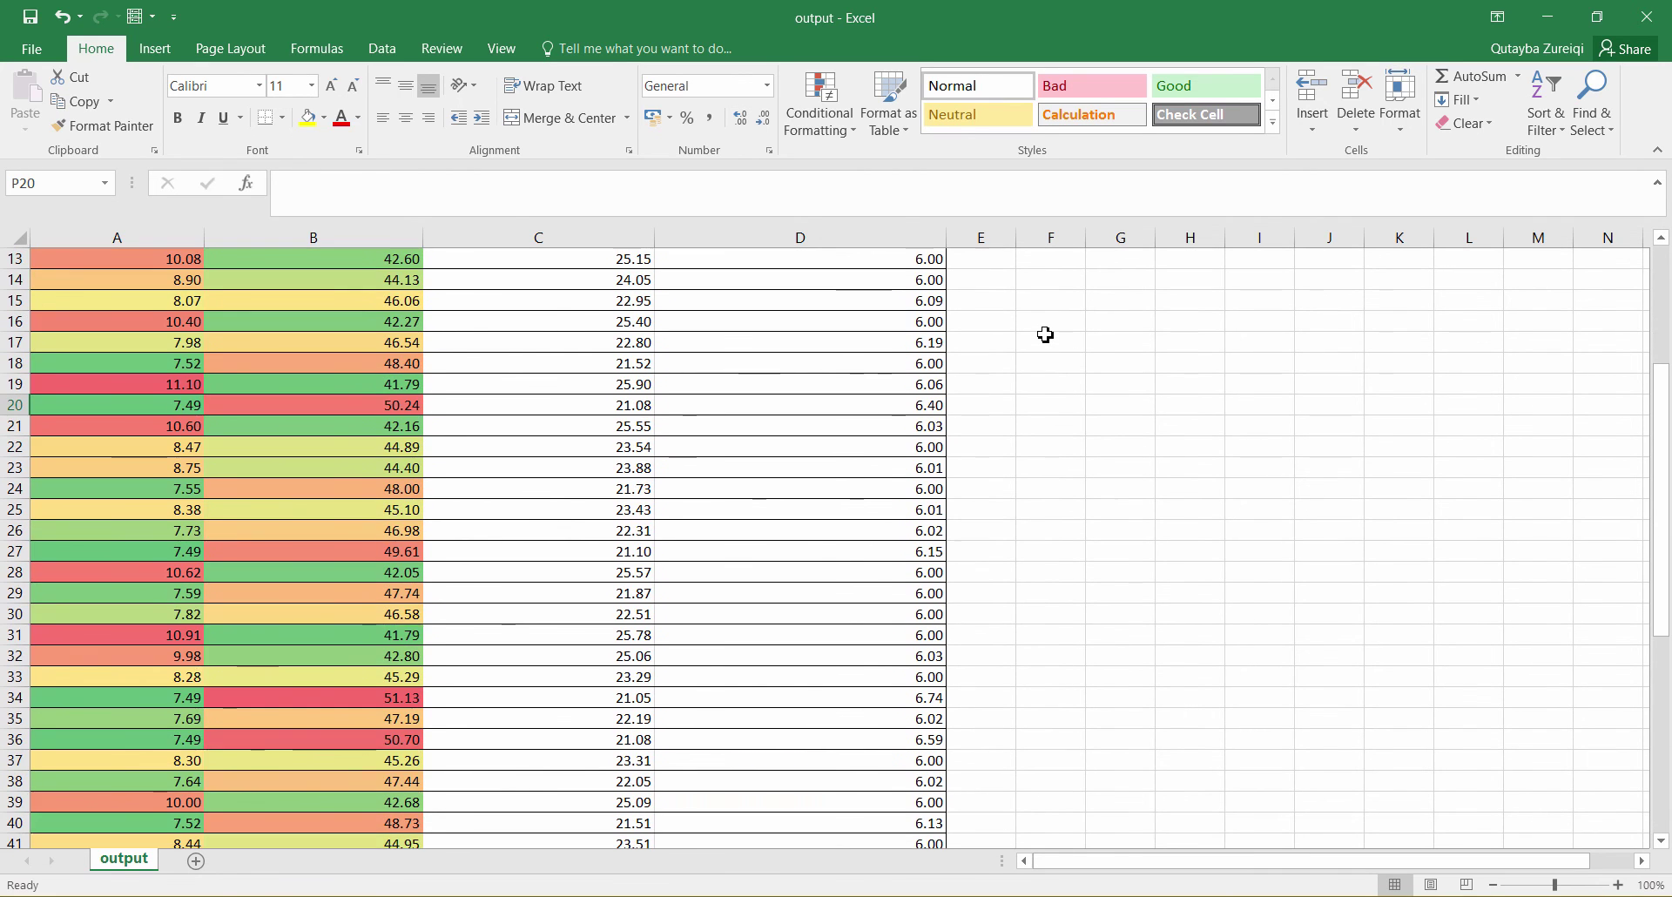
pyautogui.scroll(-1, 1044, 335)
pyautogui.scroll(-1, 1045, 334)
pyautogui.scroll(-1, 1045, 335)
pyautogui.scroll(-1, 1045, 335)
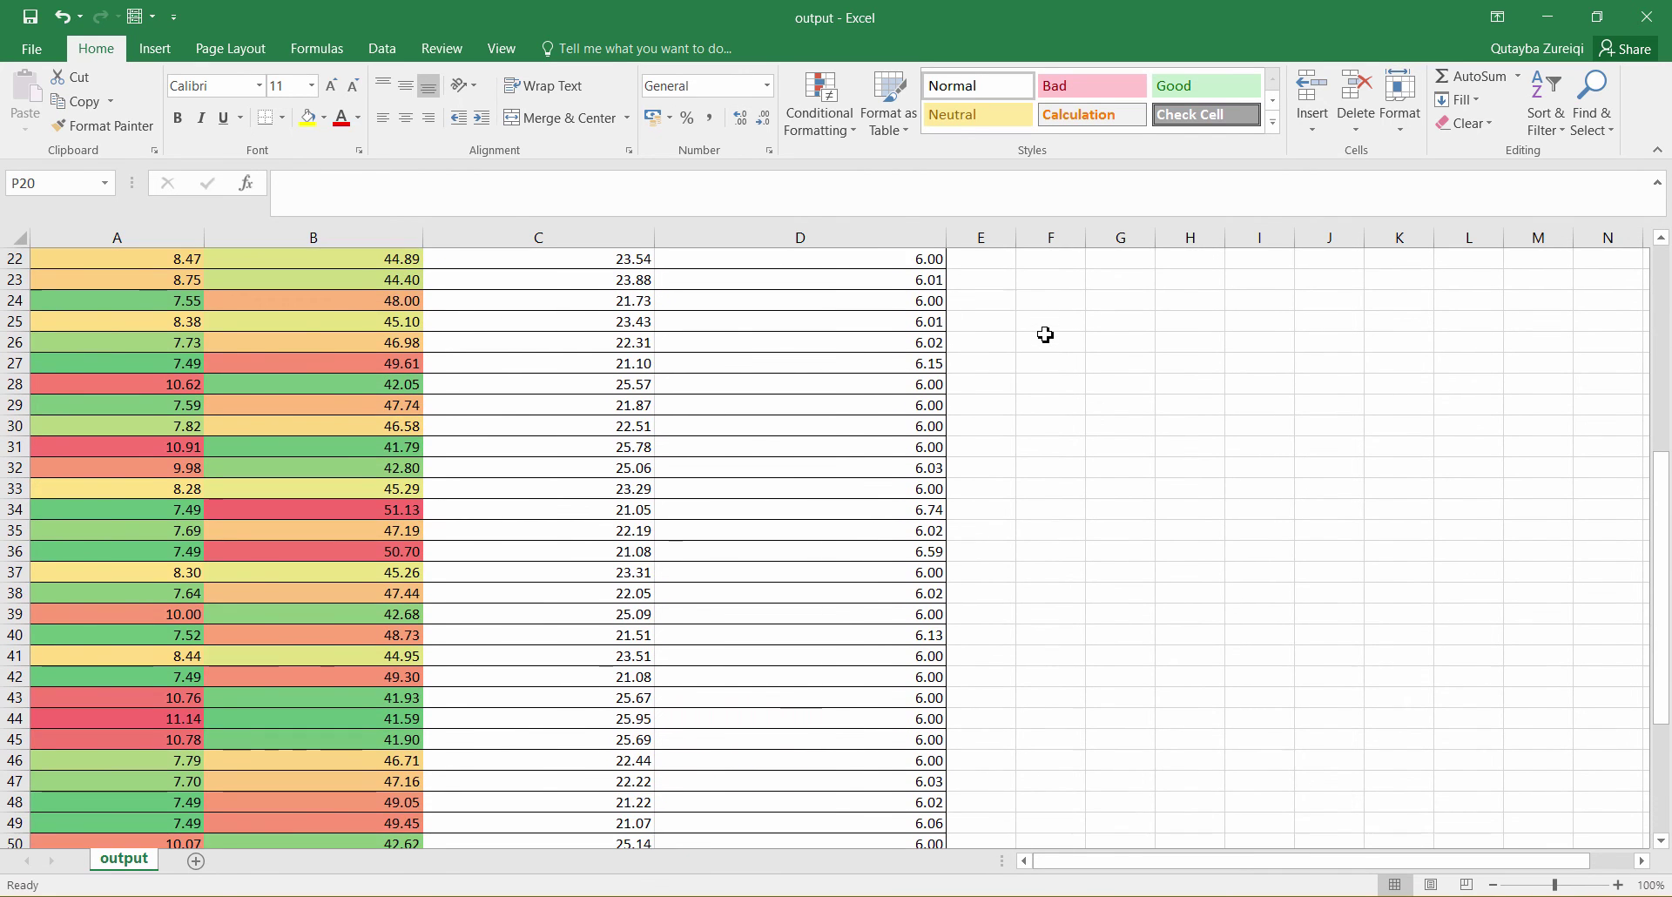
pyautogui.scroll(-2, 1045, 334)
pyautogui.scroll(-1, 1045, 335)
pyautogui.scroll(-1, 1044, 334)
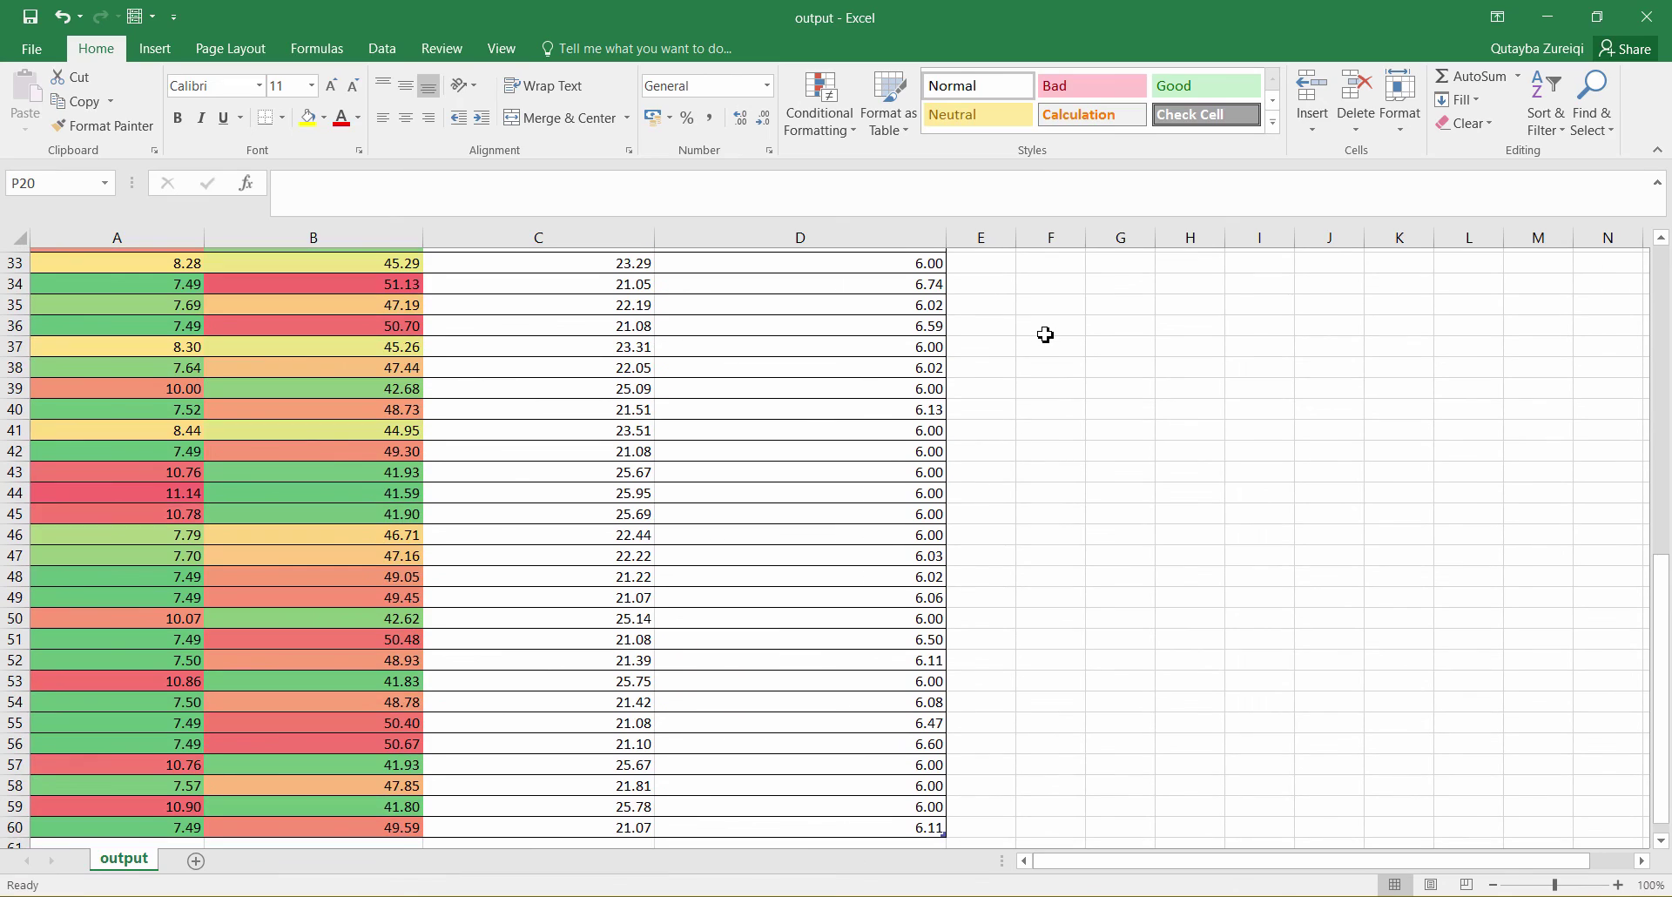
pyautogui.scroll(-1, 1045, 334)
pyautogui.scroll(-1, 1044, 335)
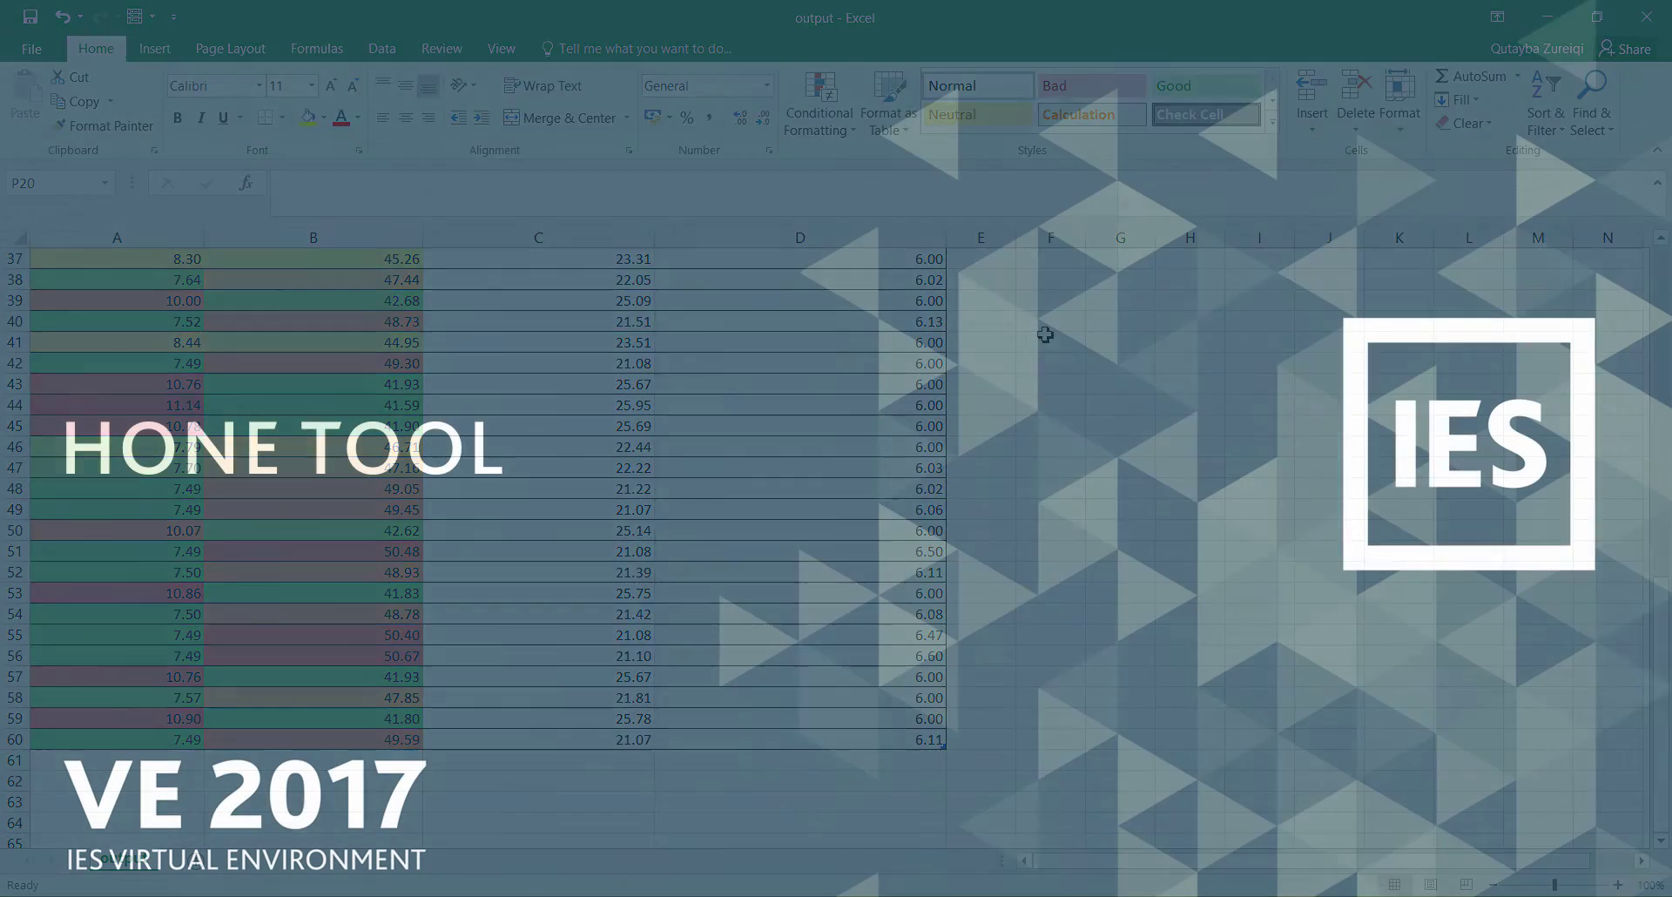